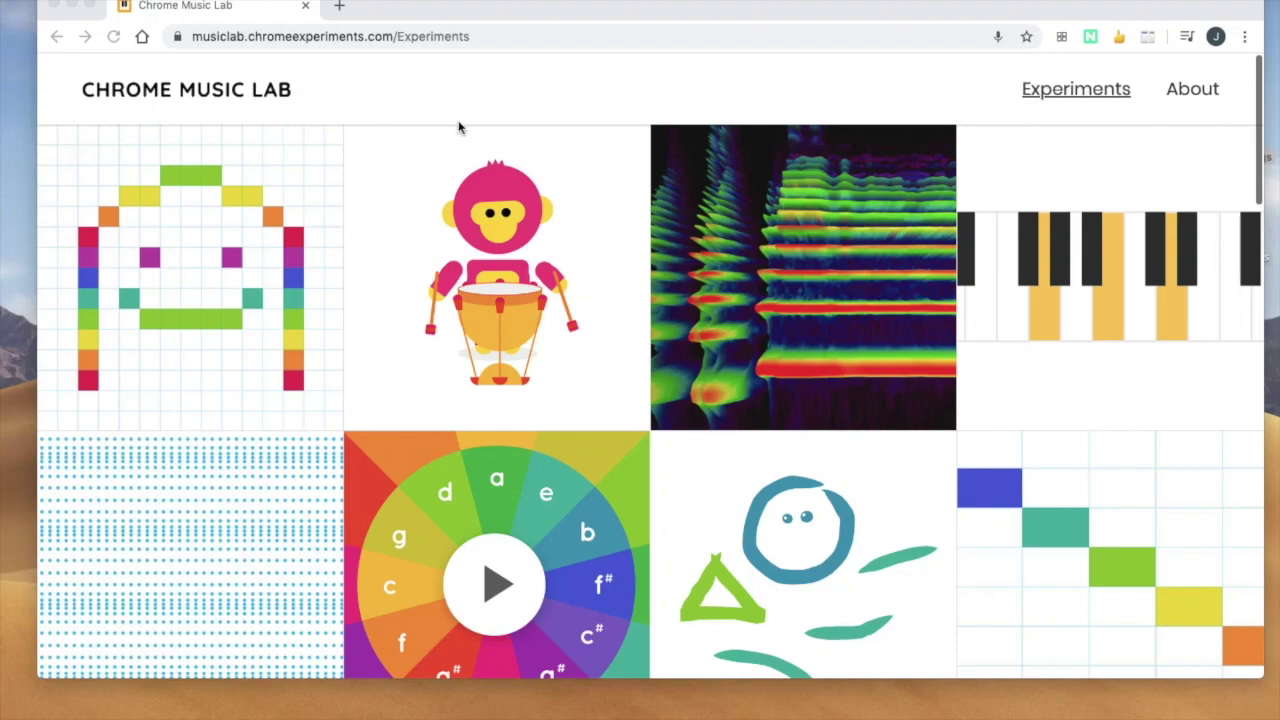
# Browse up and down the Experiments grid and focus the browser window
pyautogui.scroll(-10, 460, 128)
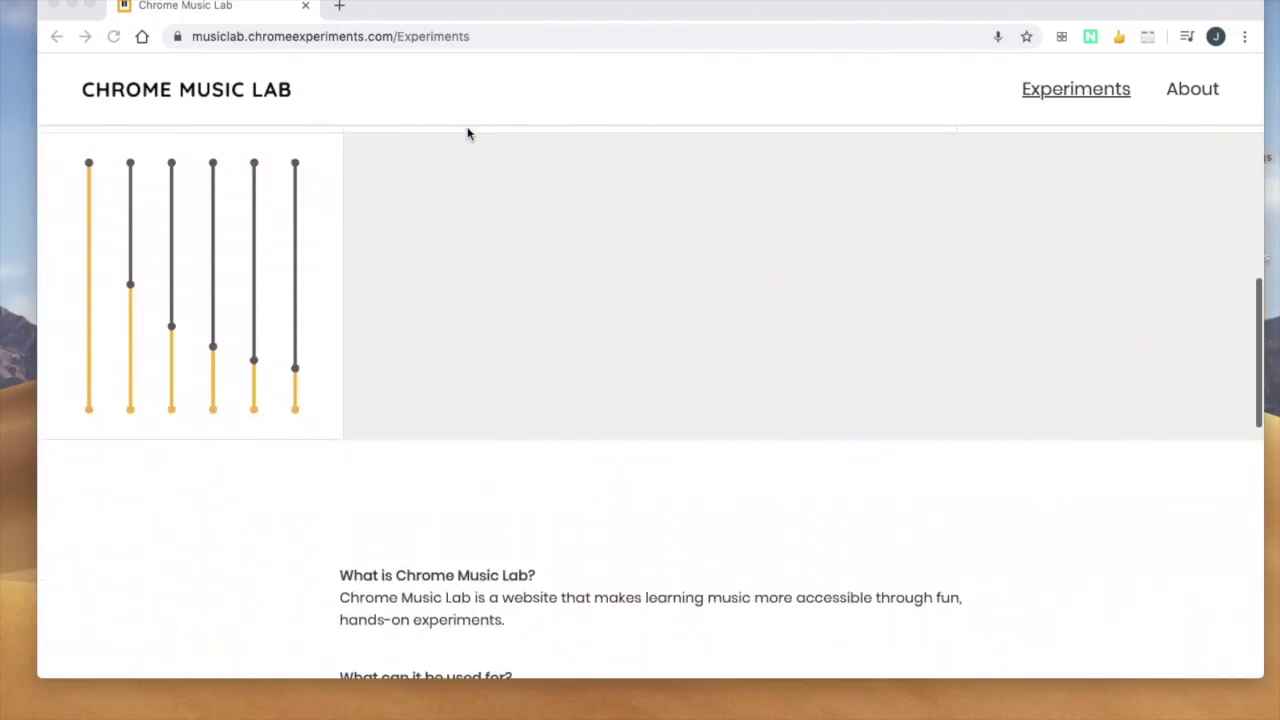
pyautogui.scroll(10, 467, 133)
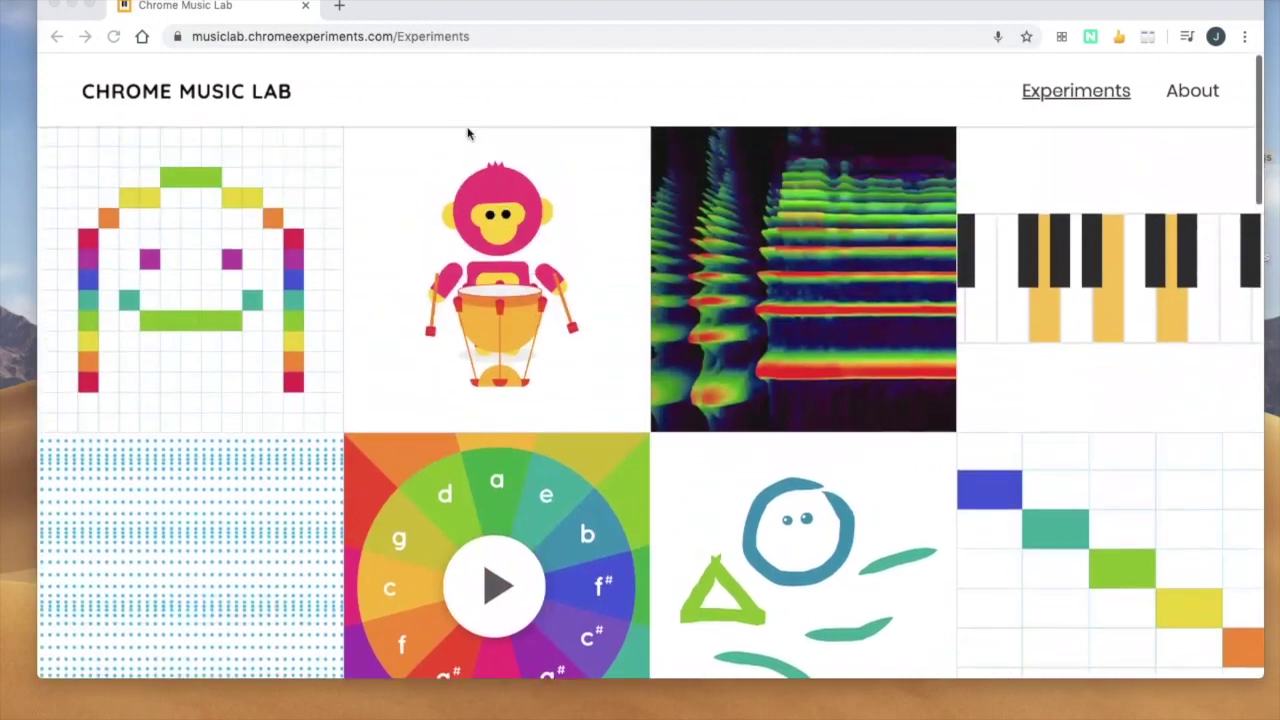
pyautogui.scroll(-2, 467, 133)
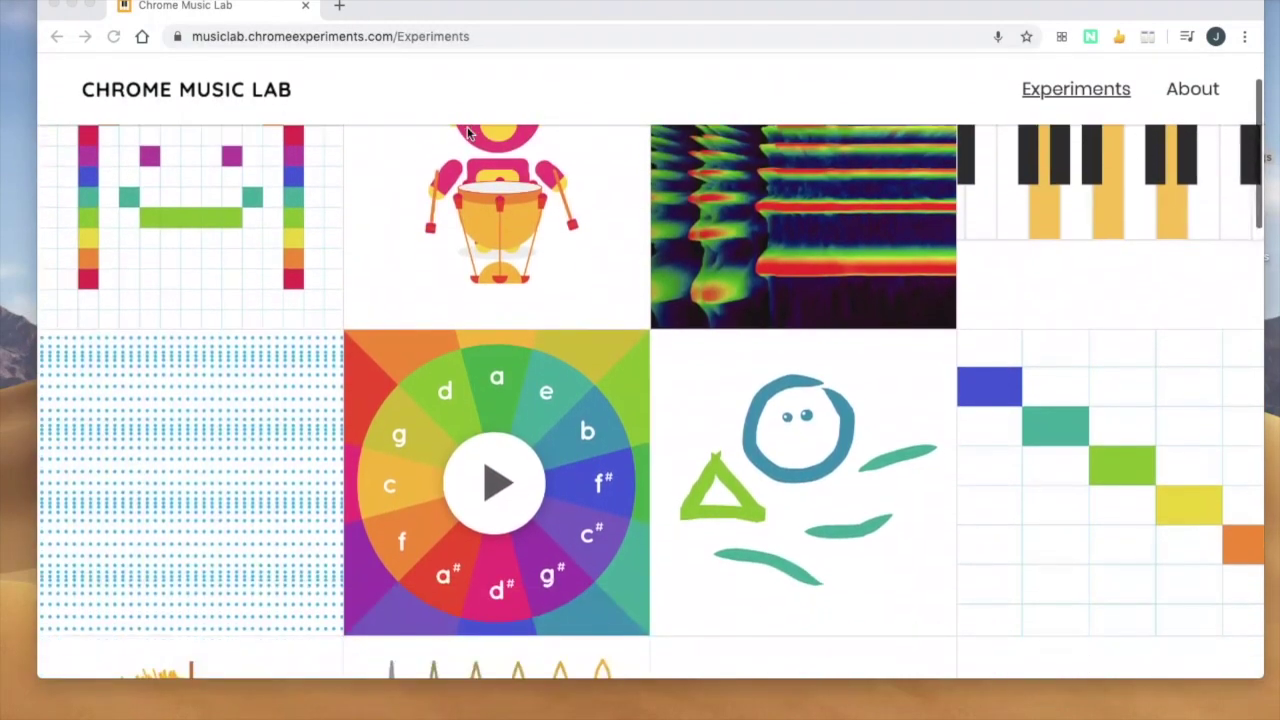
pyautogui.scroll(-8, 467, 133)
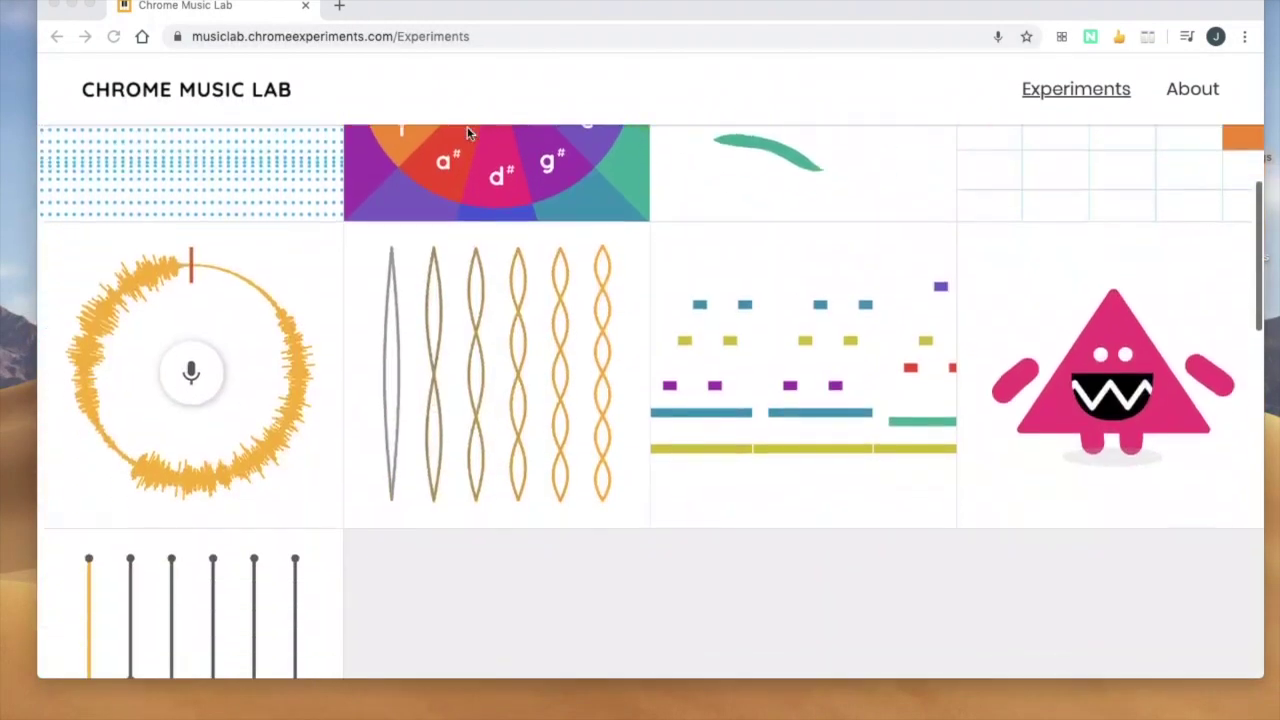
pyautogui.scroll(4, 467, 133)
pyautogui.scroll(6, 467, 133)
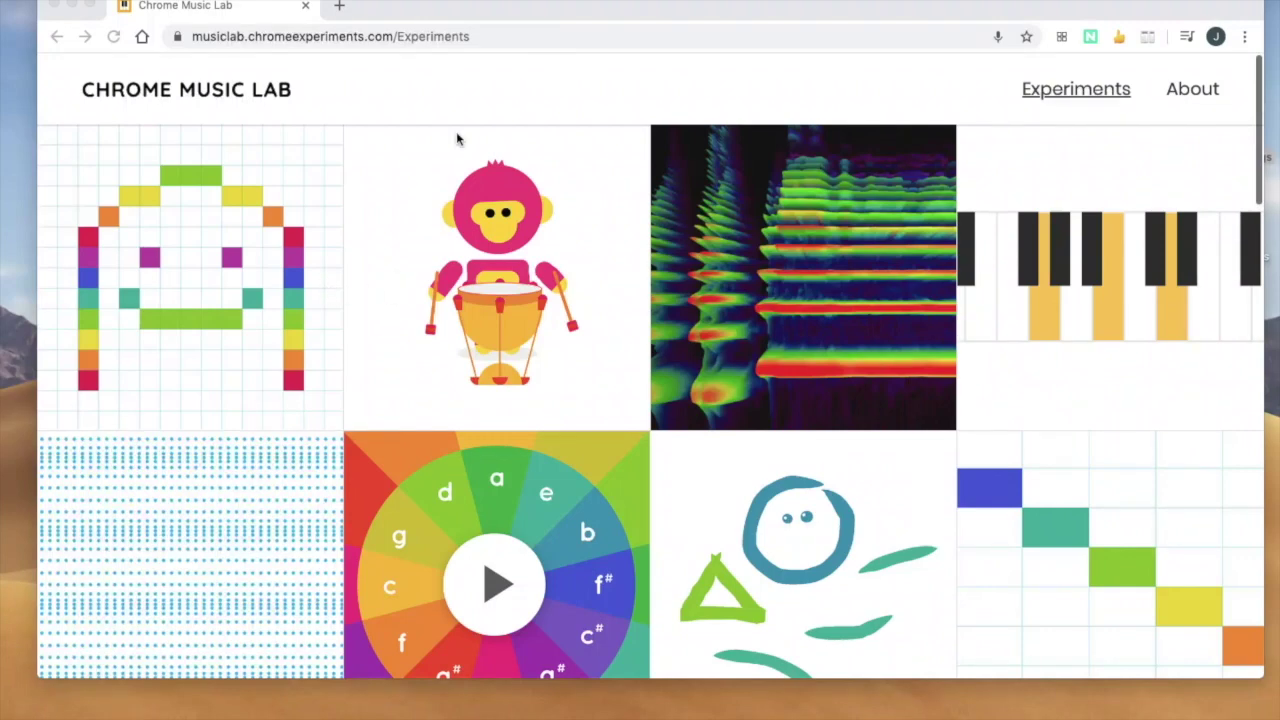
pyautogui.click(476, 108)
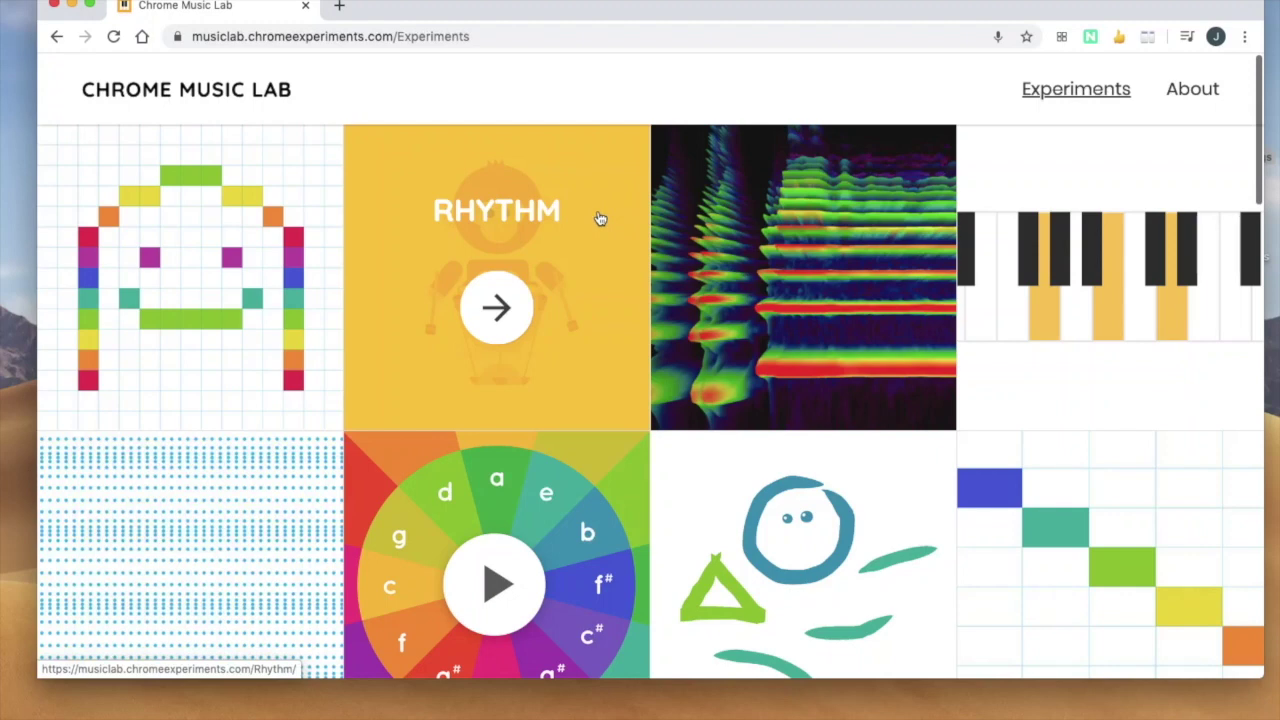
# Open Rhythm, add yellow and orange drum beats and a triangle hit to the monkey rhythm, and play it
pyautogui.click(600, 218)
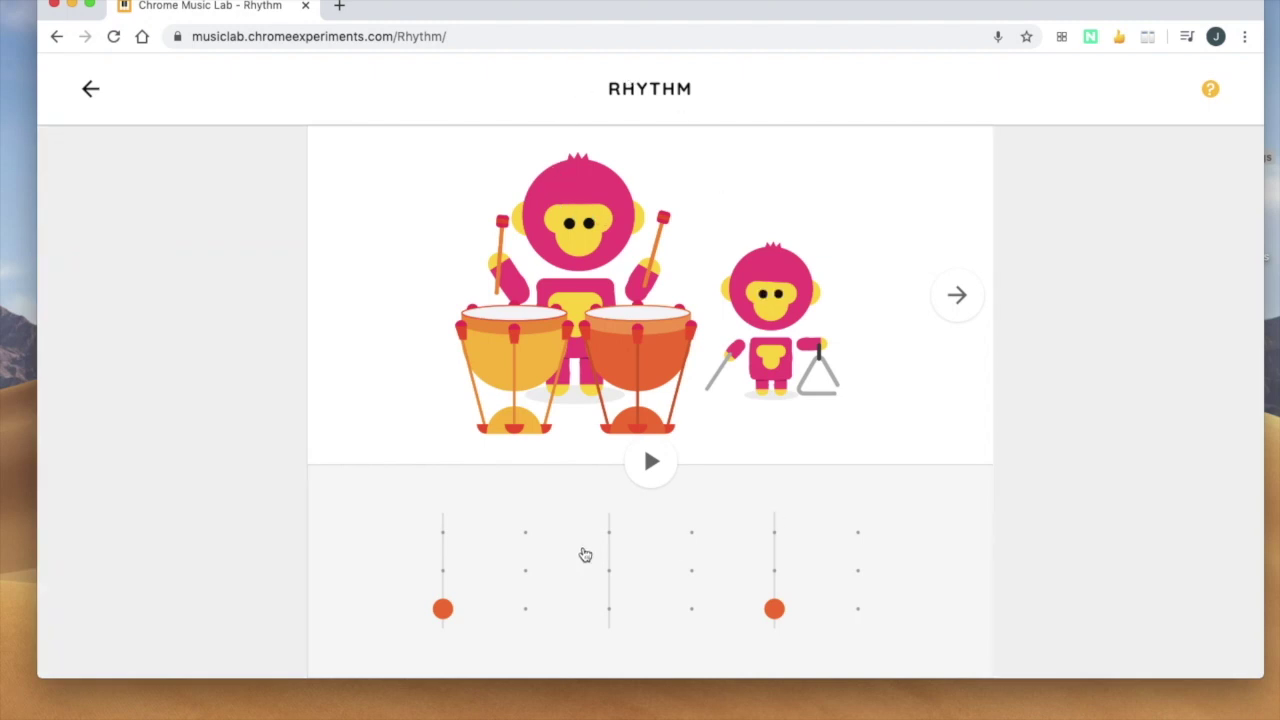
pyautogui.click(526, 572)
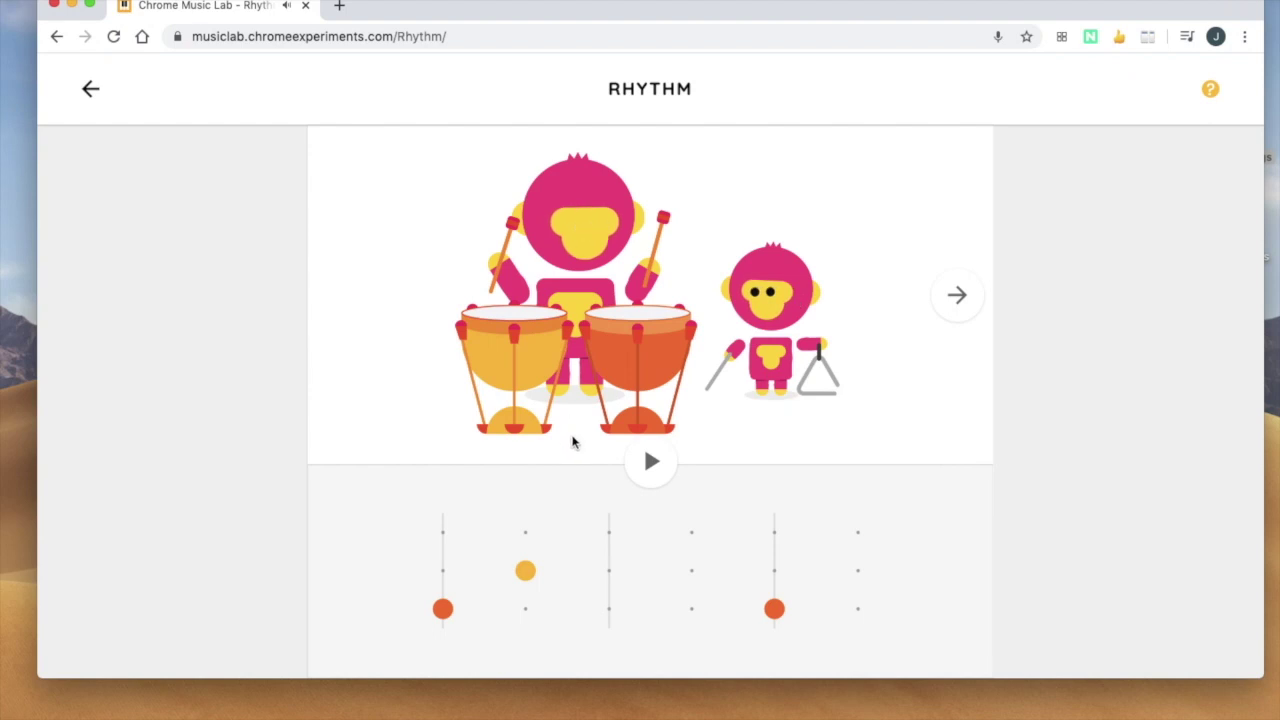
pyautogui.click(609, 609)
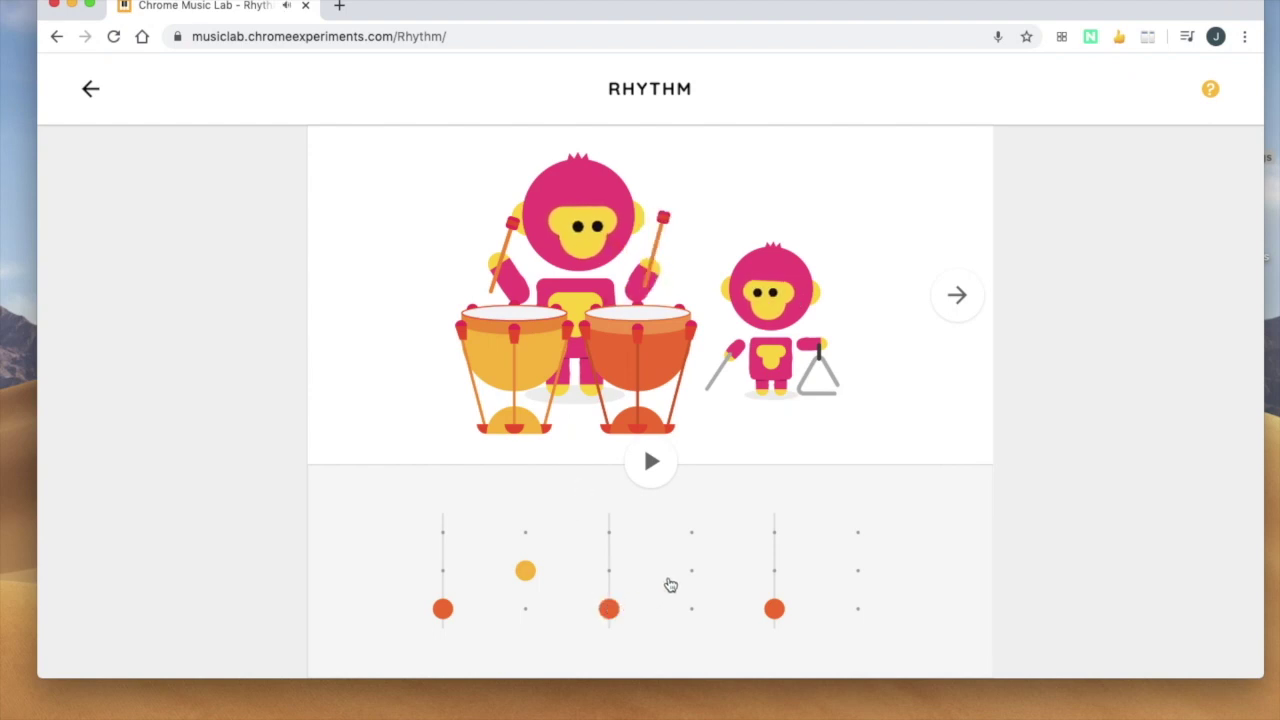
pyautogui.click(694, 539)
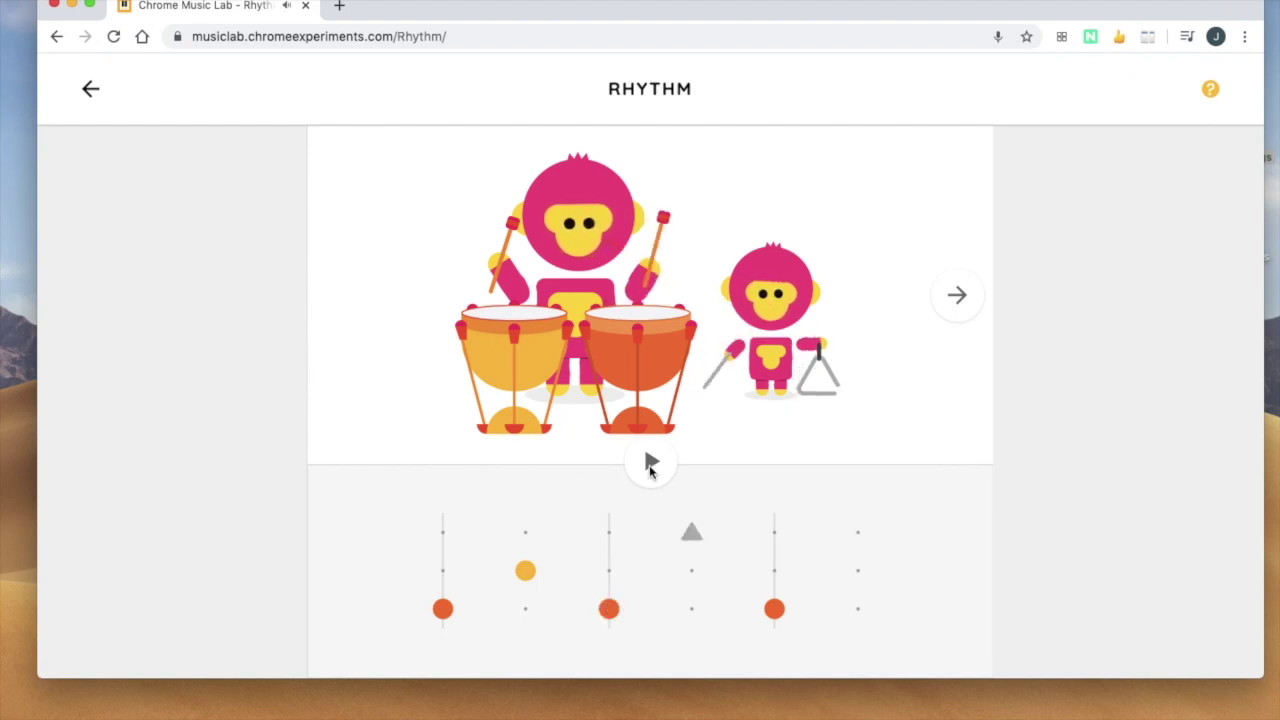
pyautogui.click(648, 464)
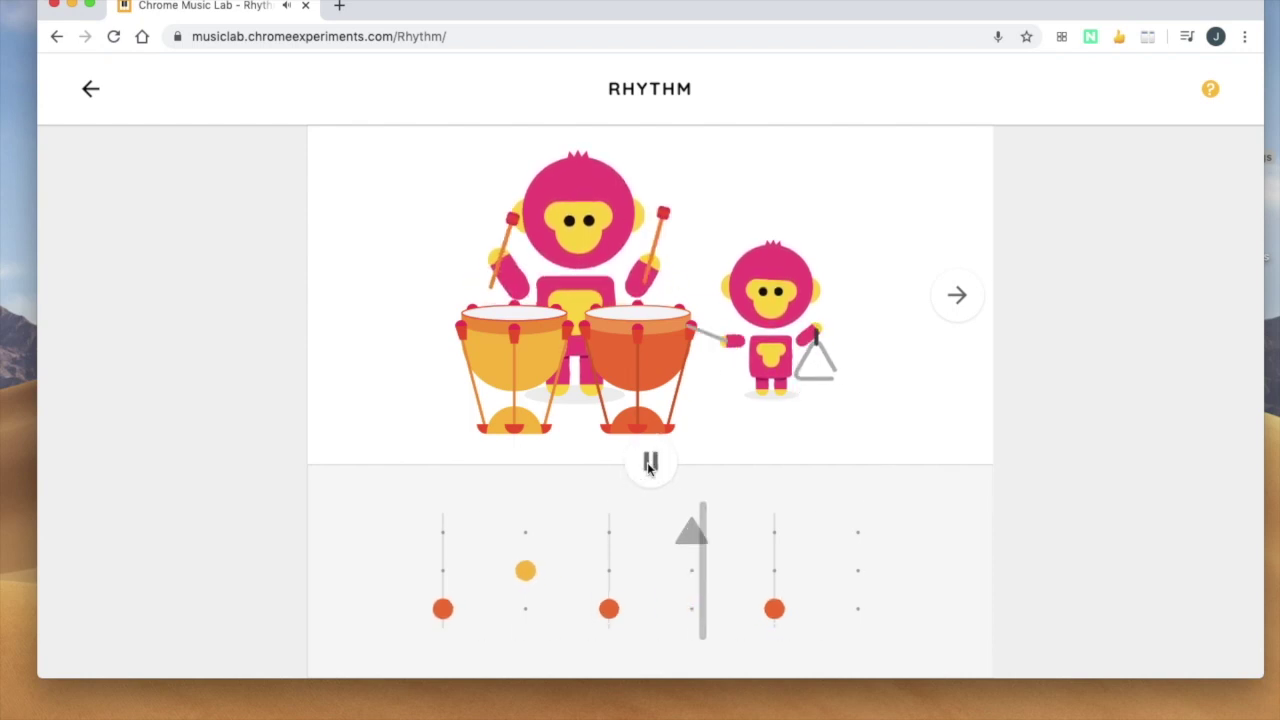
pyautogui.click(648, 464)
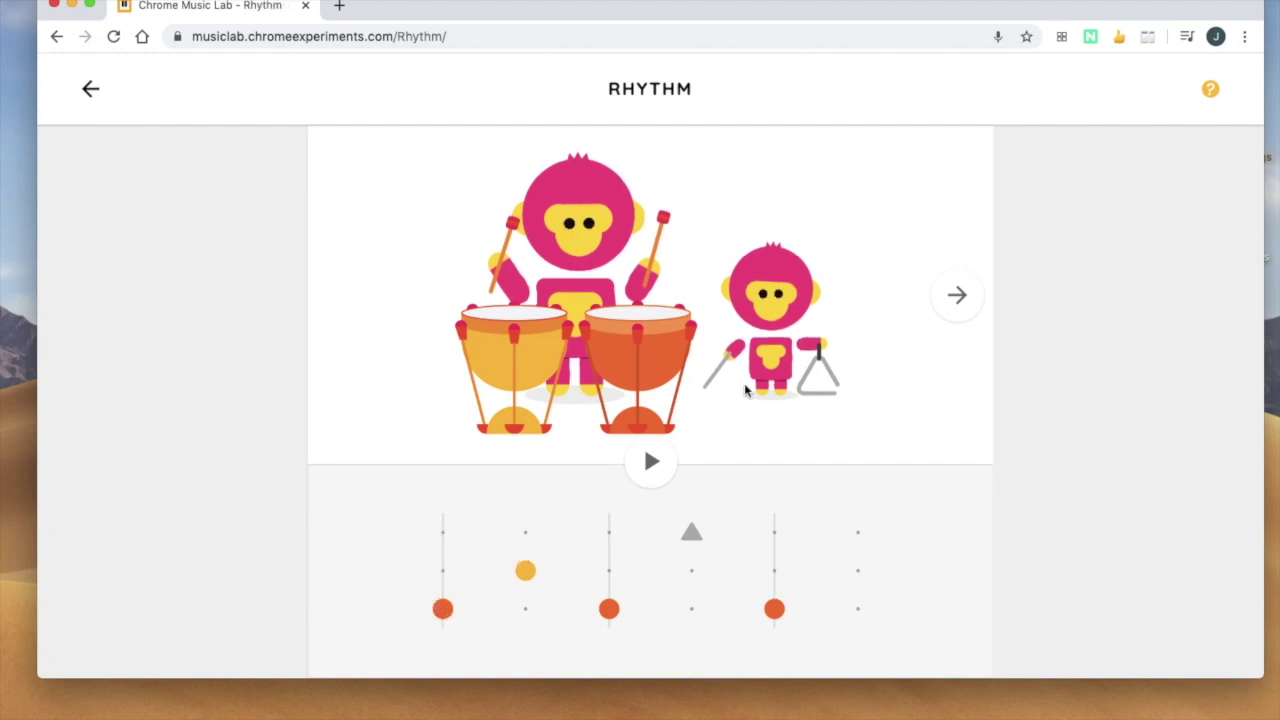
# Add blue beats in columns 3 and 7 to the monster rhythm, play it, and return to the grid
pyautogui.click(958, 297)
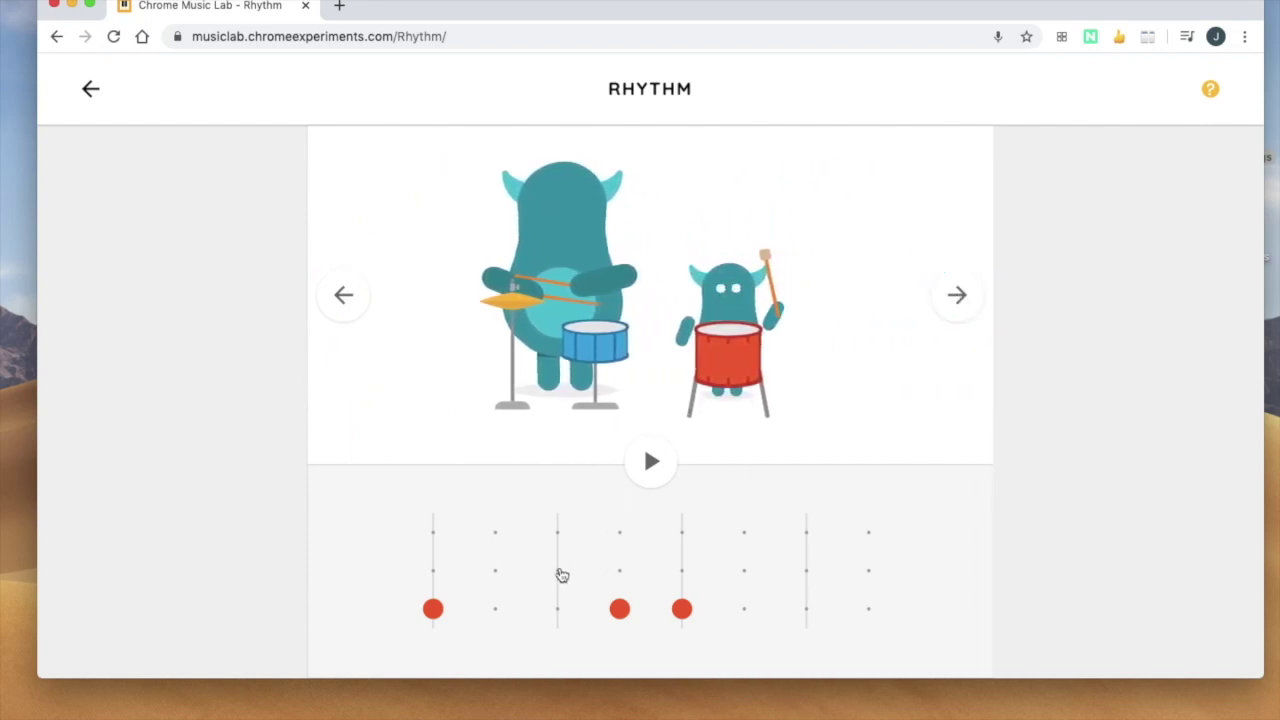
pyautogui.click(557, 570)
pyautogui.click(806, 570)
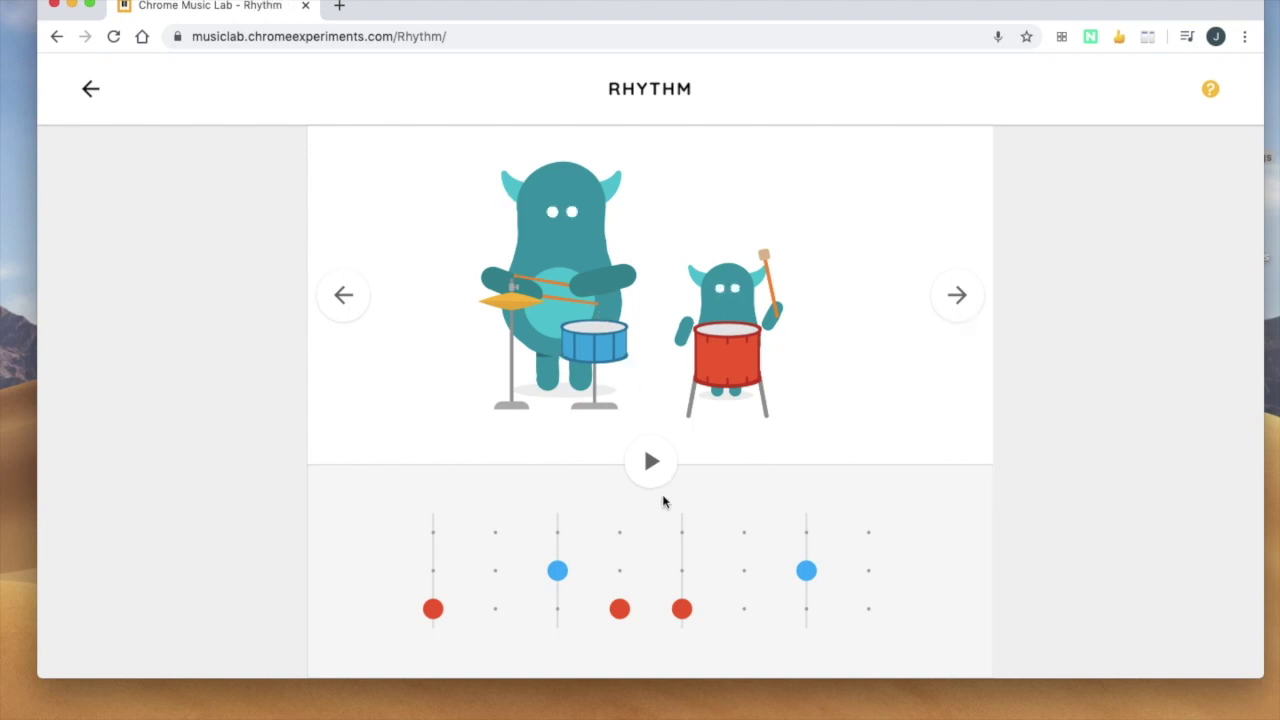
pyautogui.click(655, 463)
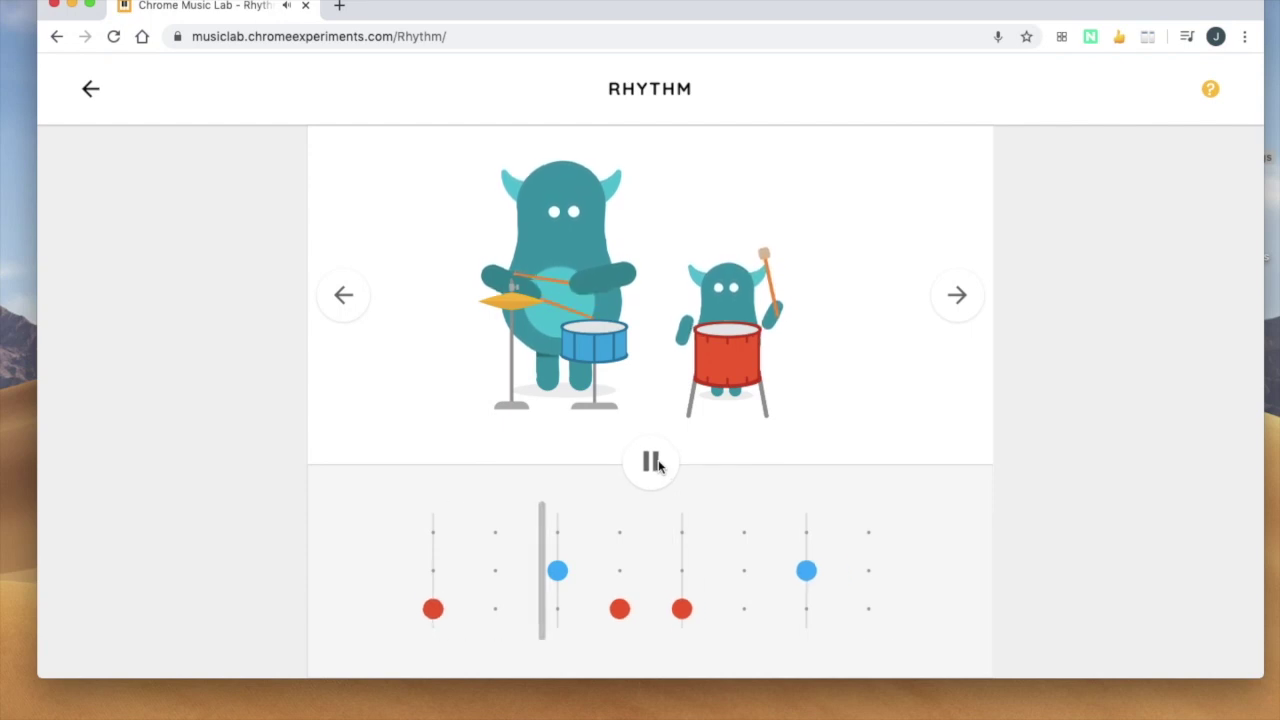
pyautogui.click(652, 462)
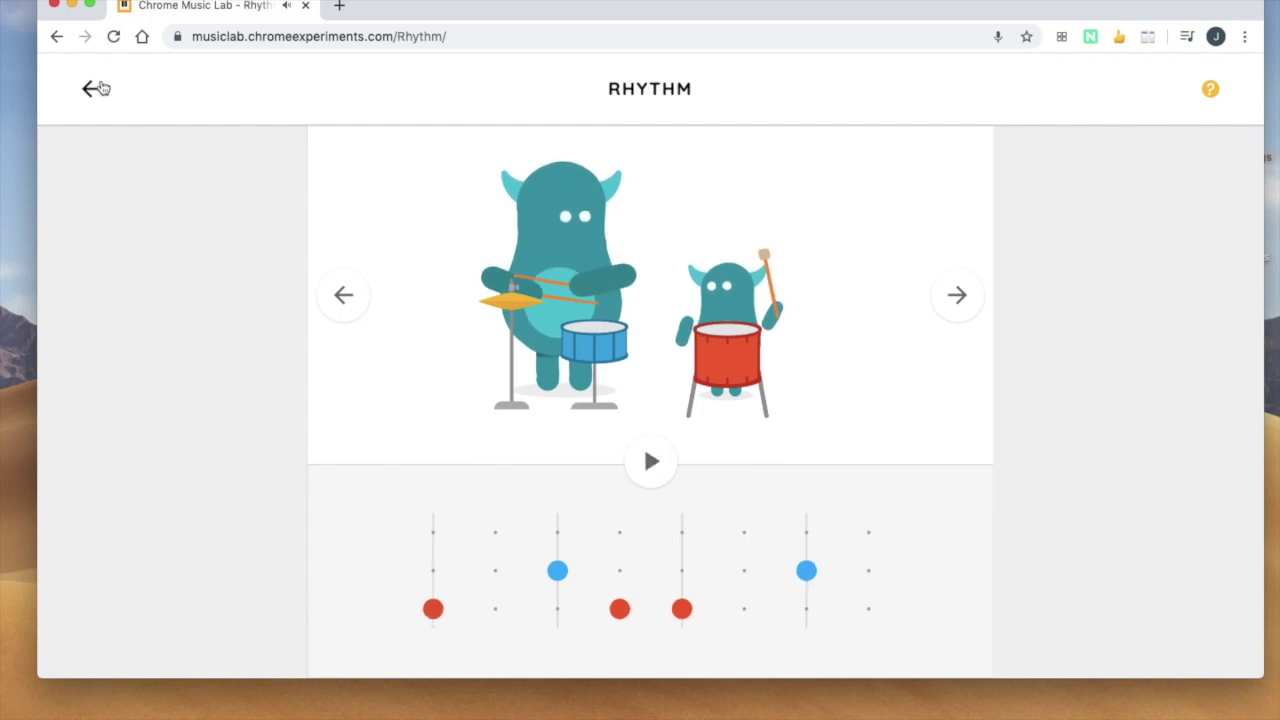
pyautogui.click(97, 88)
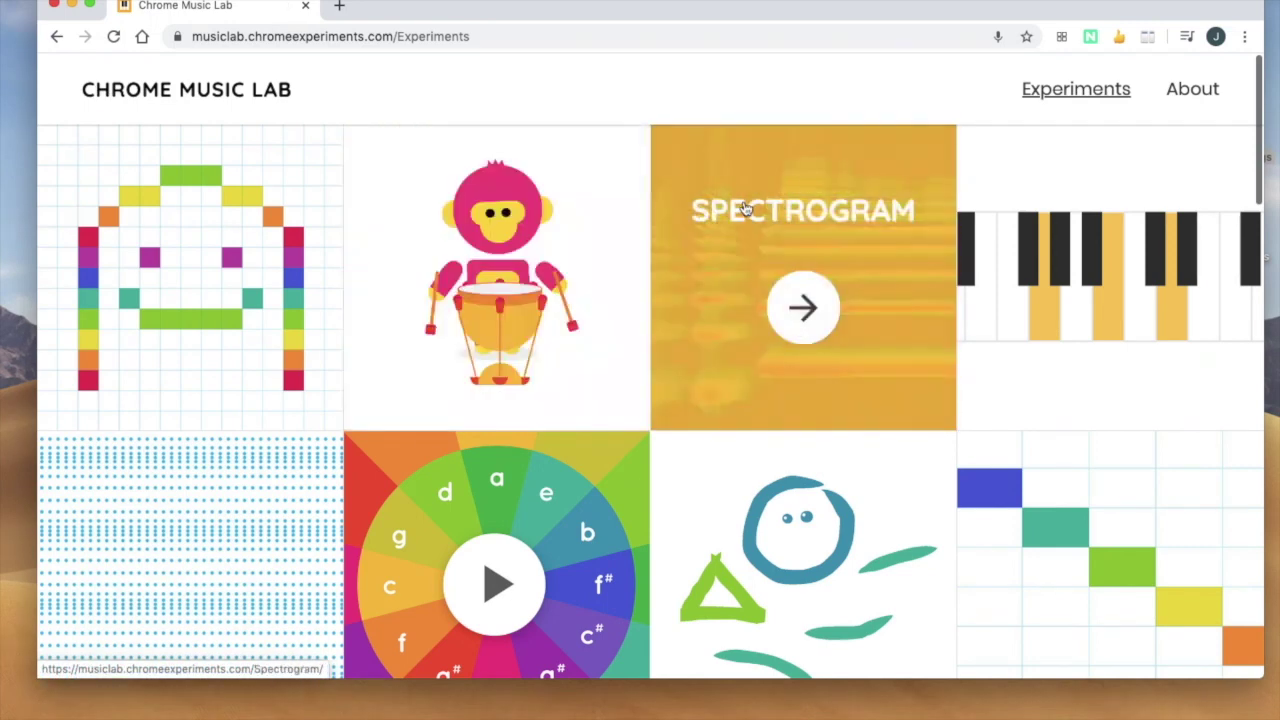
pyautogui.click(743, 208)
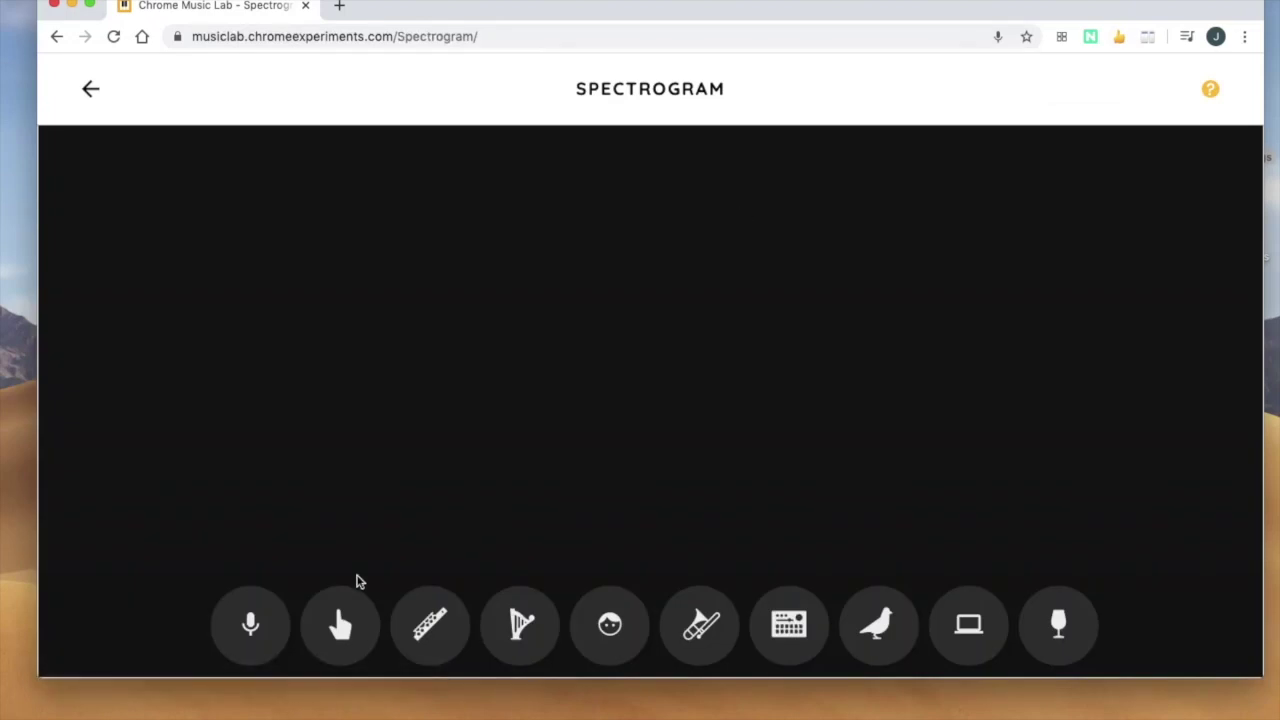
pyautogui.click(508, 638)
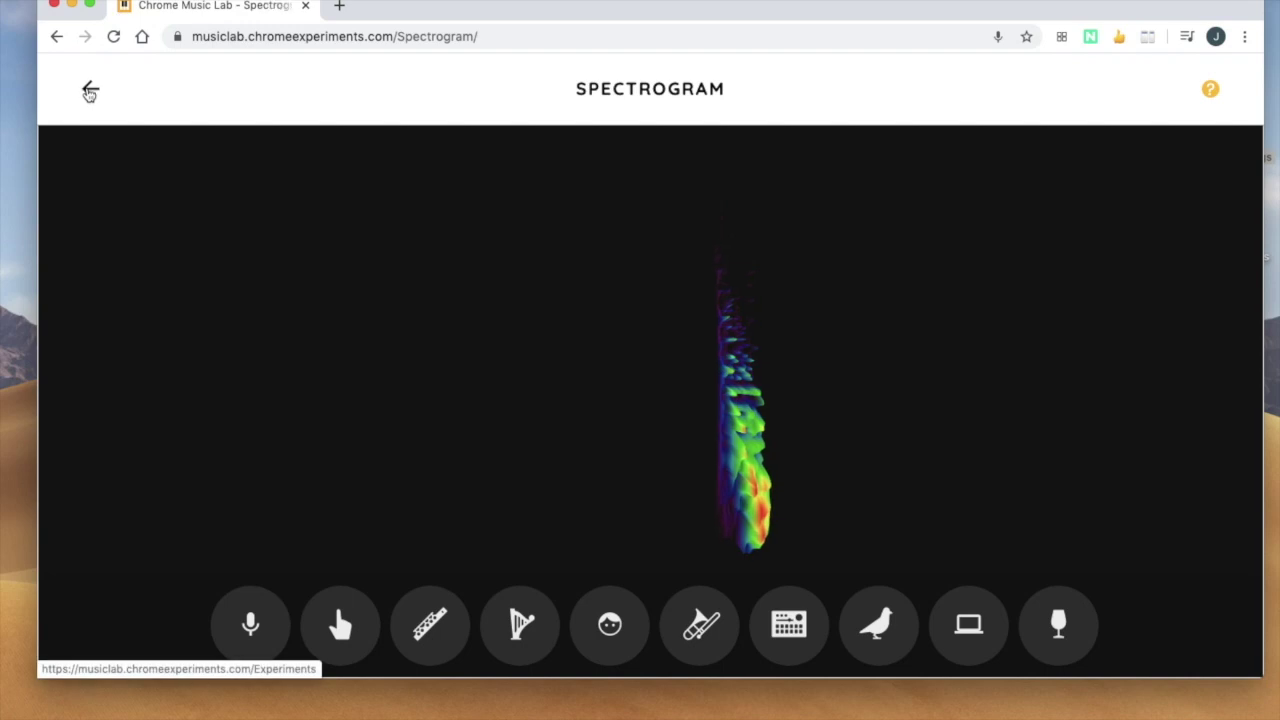
pyautogui.click(89, 92)
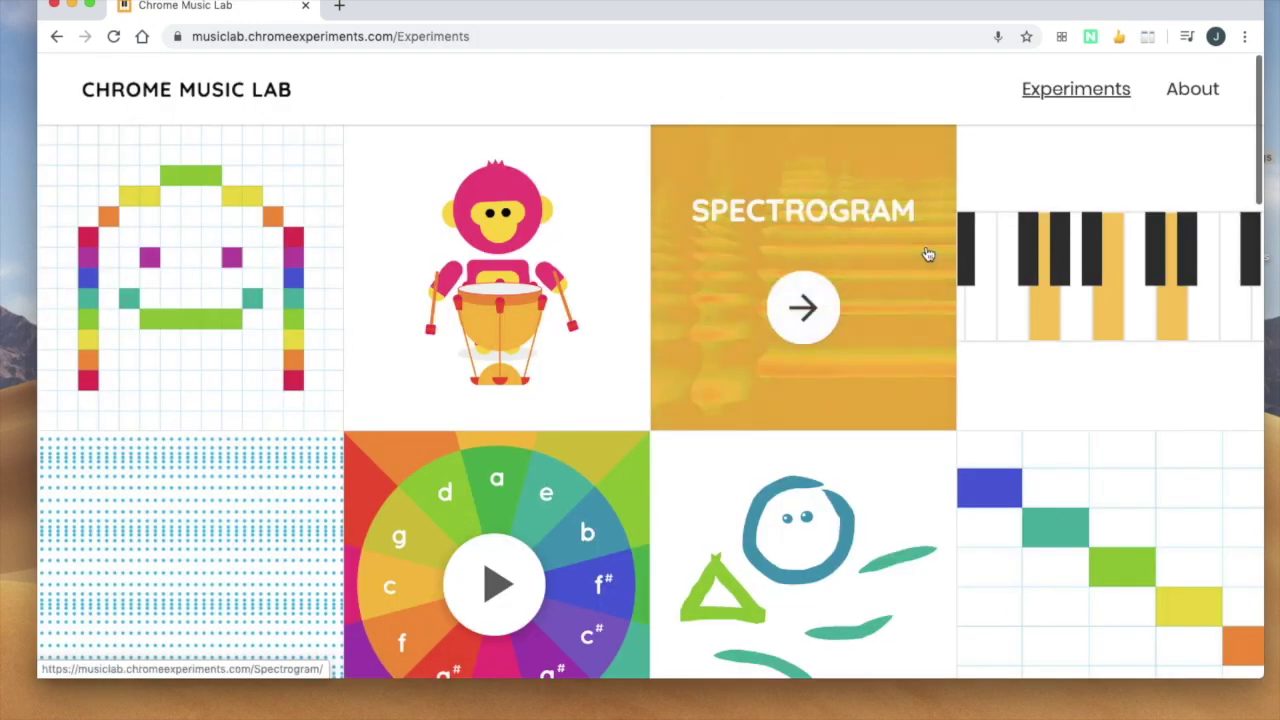
# Open Kandinsky, draw four green strokes, and play the drawing as music
pyautogui.click(864, 500)
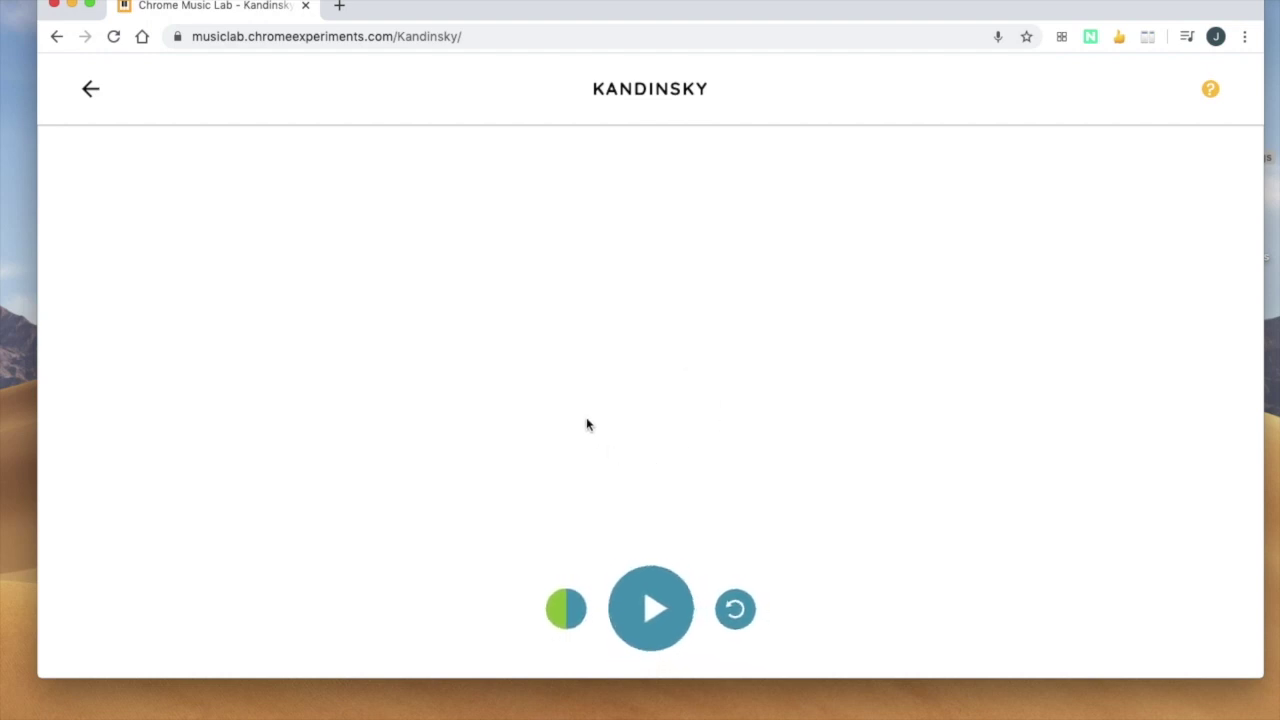
pyautogui.moveTo(586, 417)
pyautogui.mouseDown()
pyautogui.moveTo(538, 399)
pyautogui.moveTo(530, 356)
pyautogui.mouseUp()
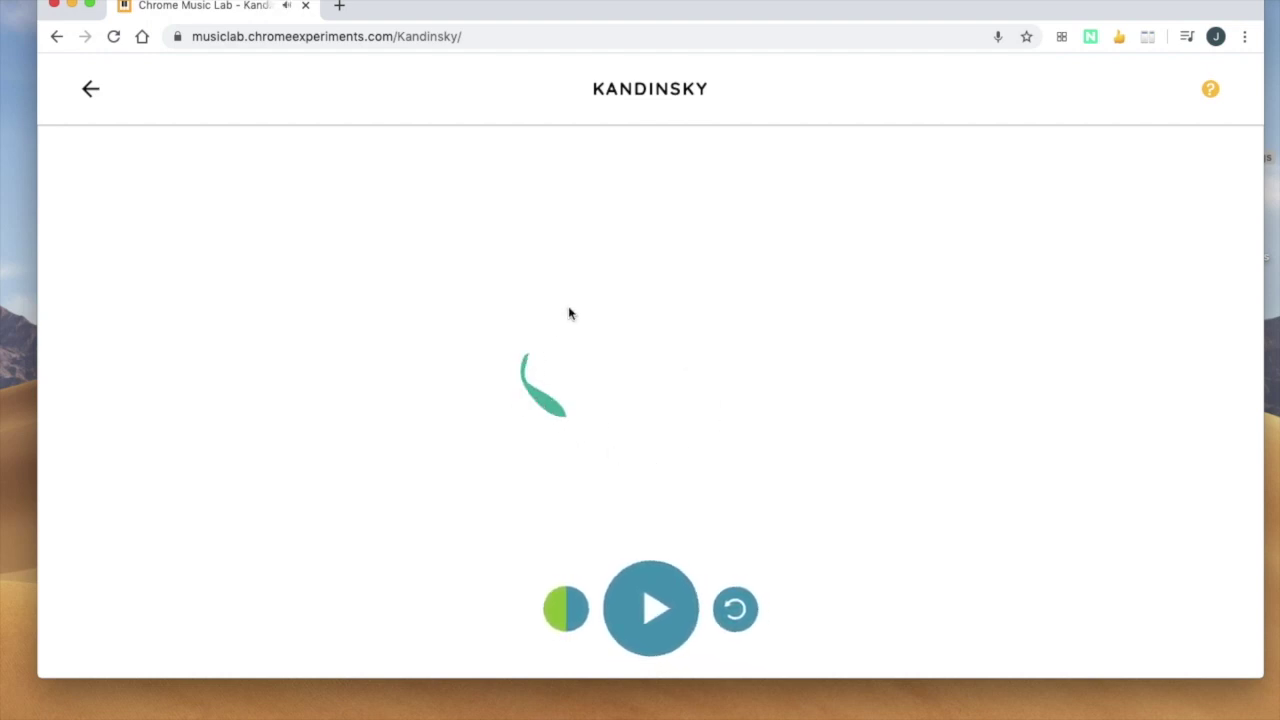
pyautogui.moveTo(589, 308)
pyautogui.mouseDown()
pyautogui.moveTo(663, 299)
pyautogui.moveTo(683, 240)
pyautogui.moveTo(657, 191)
pyautogui.mouseUp()
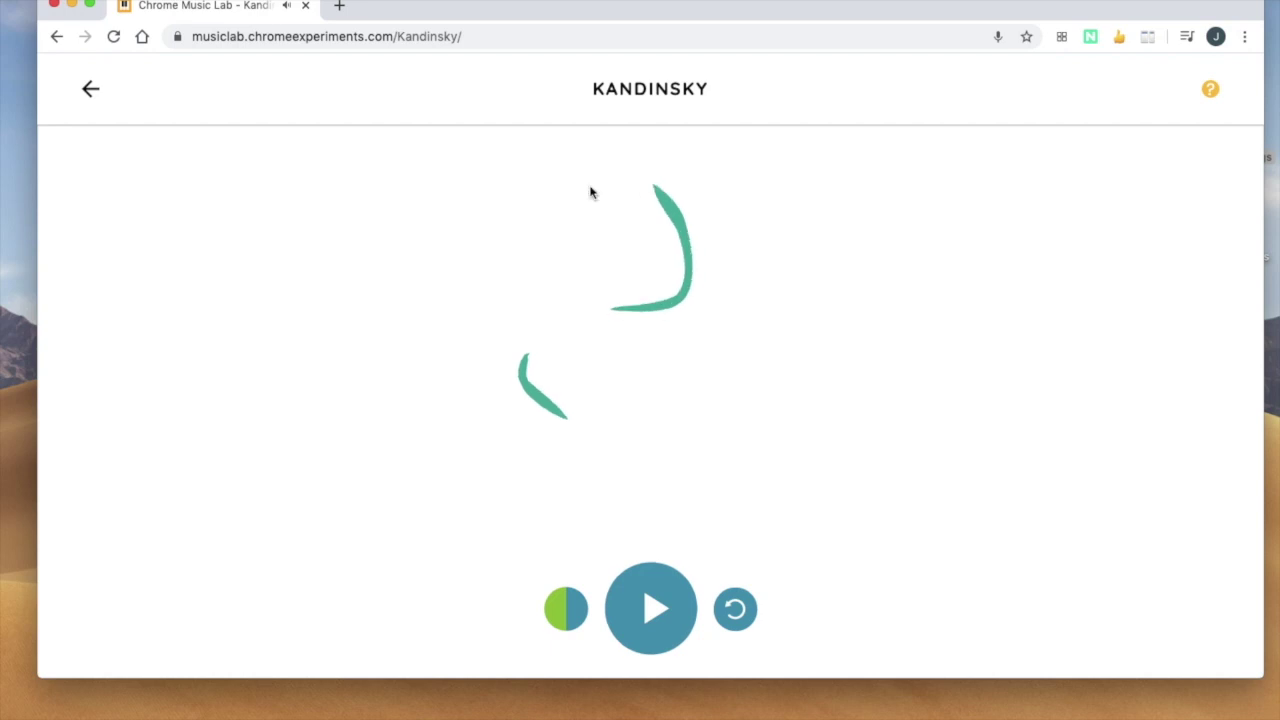
pyautogui.moveTo(489, 229); pyautogui.dragTo(474, 309)
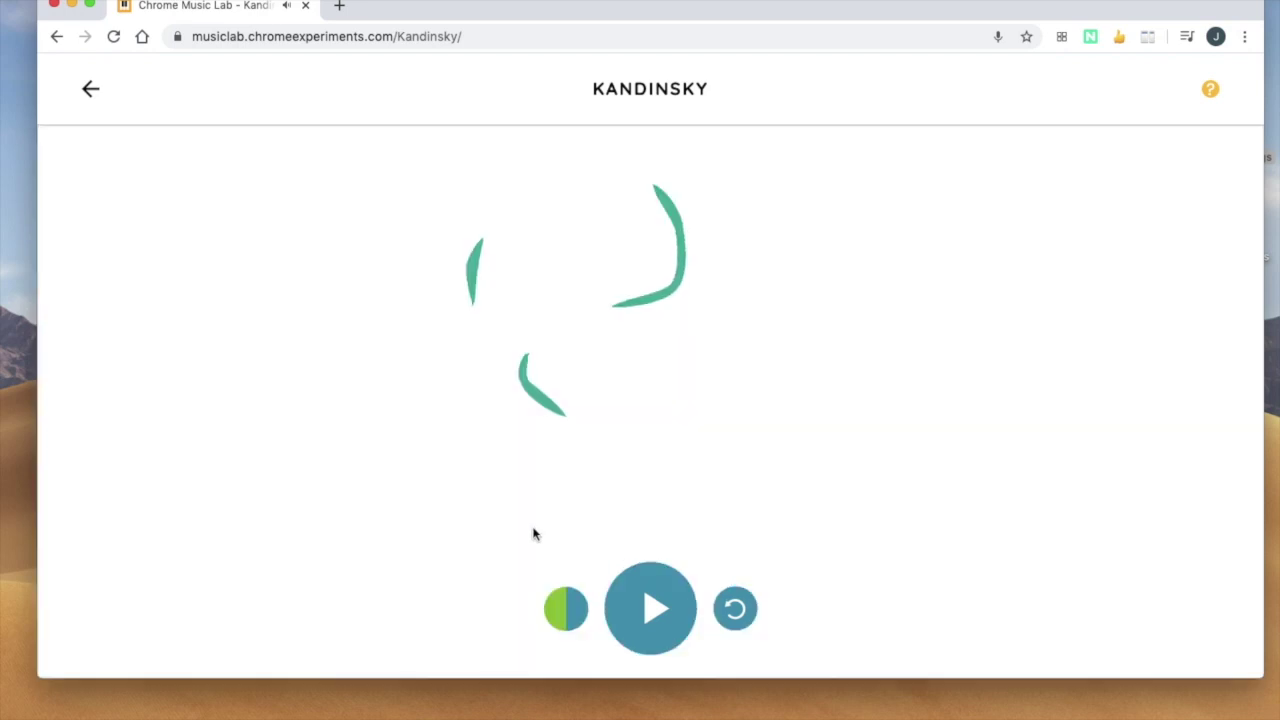
pyautogui.moveTo(671, 503)
pyautogui.mouseDown()
pyautogui.moveTo(671, 463)
pyautogui.moveTo(712, 418)
pyautogui.moveTo(762, 429)
pyautogui.moveTo(783, 479)
pyautogui.moveTo(739, 519)
pyautogui.moveTo(684, 514)
pyautogui.moveTo(673, 462)
pyautogui.mouseUp()
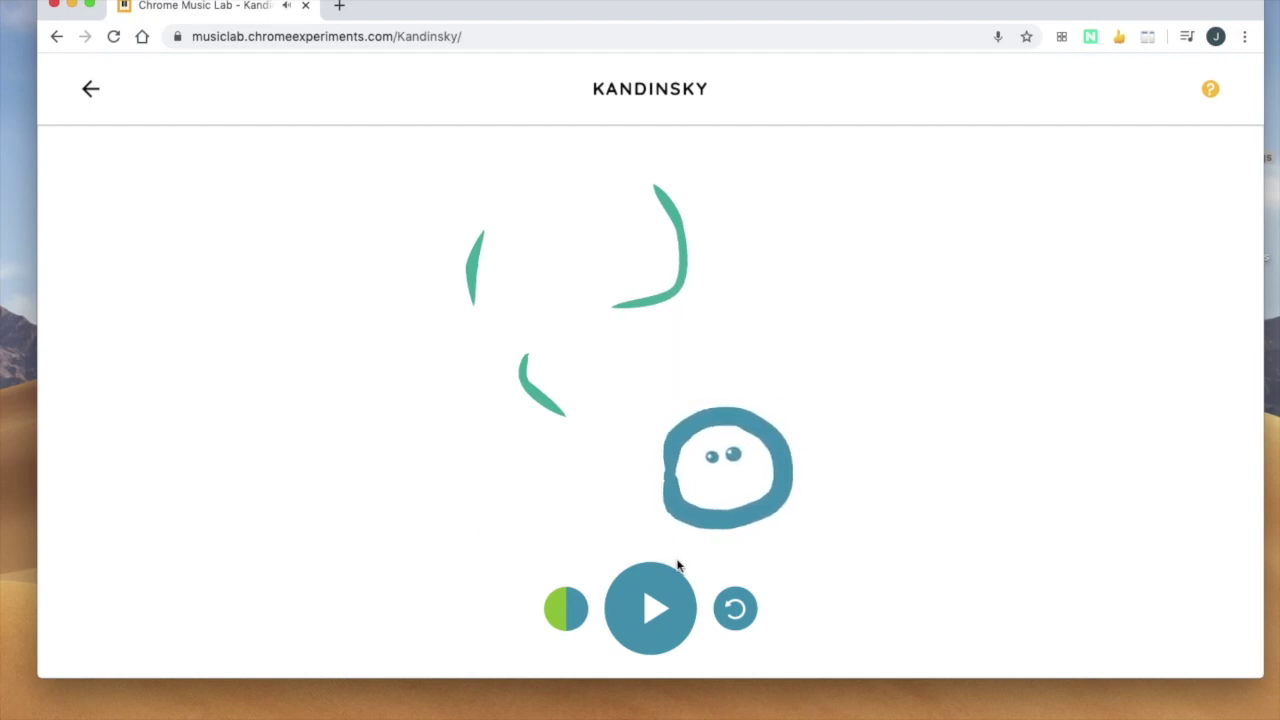
pyautogui.click(666, 636)
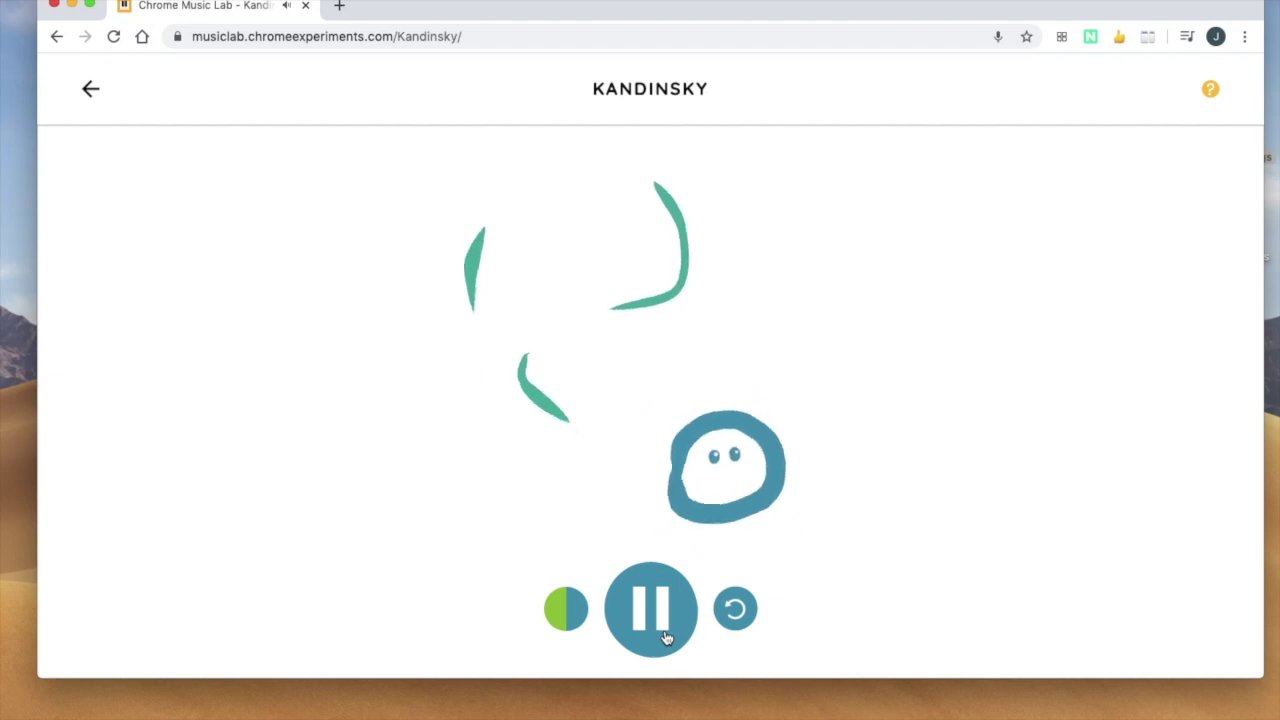
pyautogui.click(666, 636)
# Recolour the drawing purple and pink, play it, and add a large curved purple stroke at the top
pyautogui.click(565, 620)
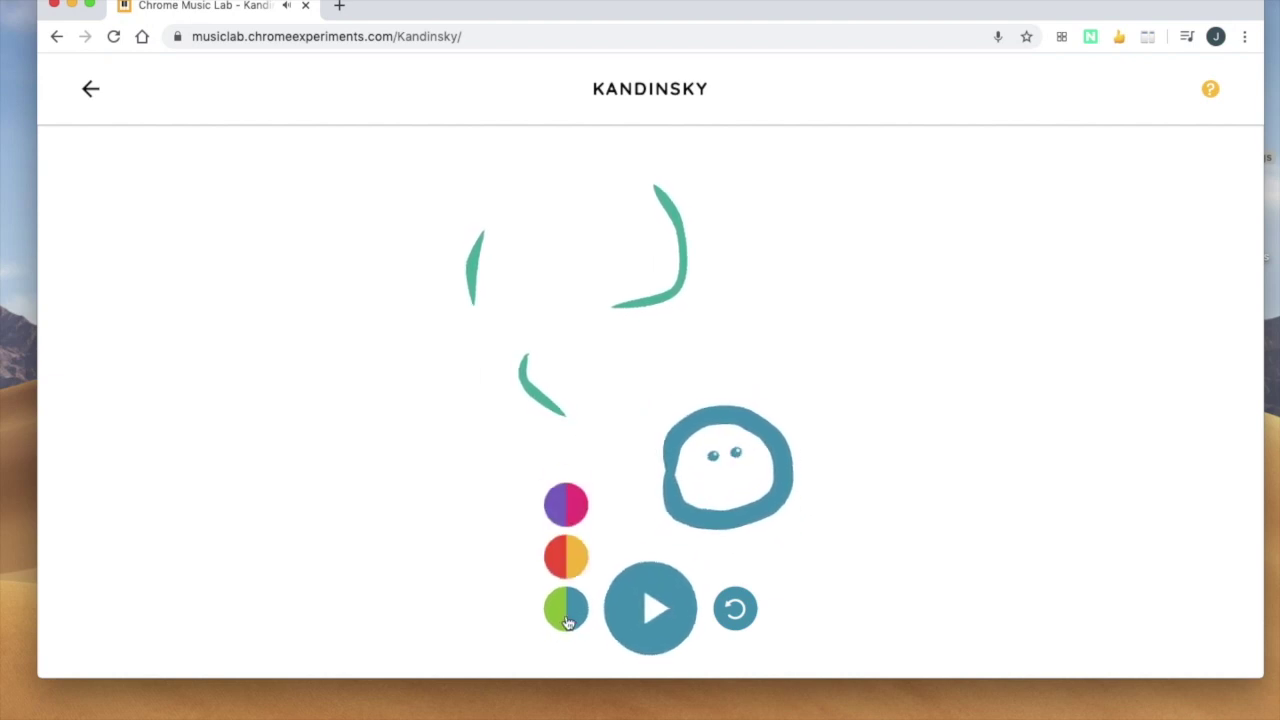
pyautogui.click(567, 503)
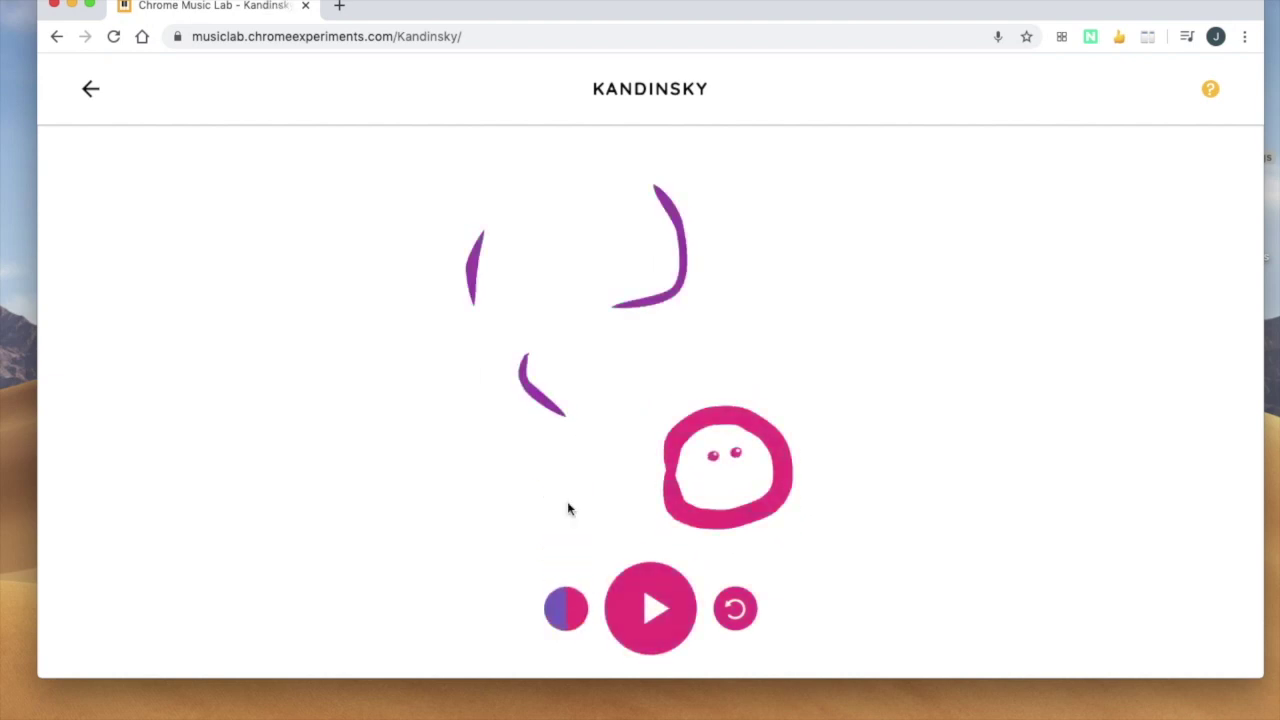
pyautogui.click(666, 611)
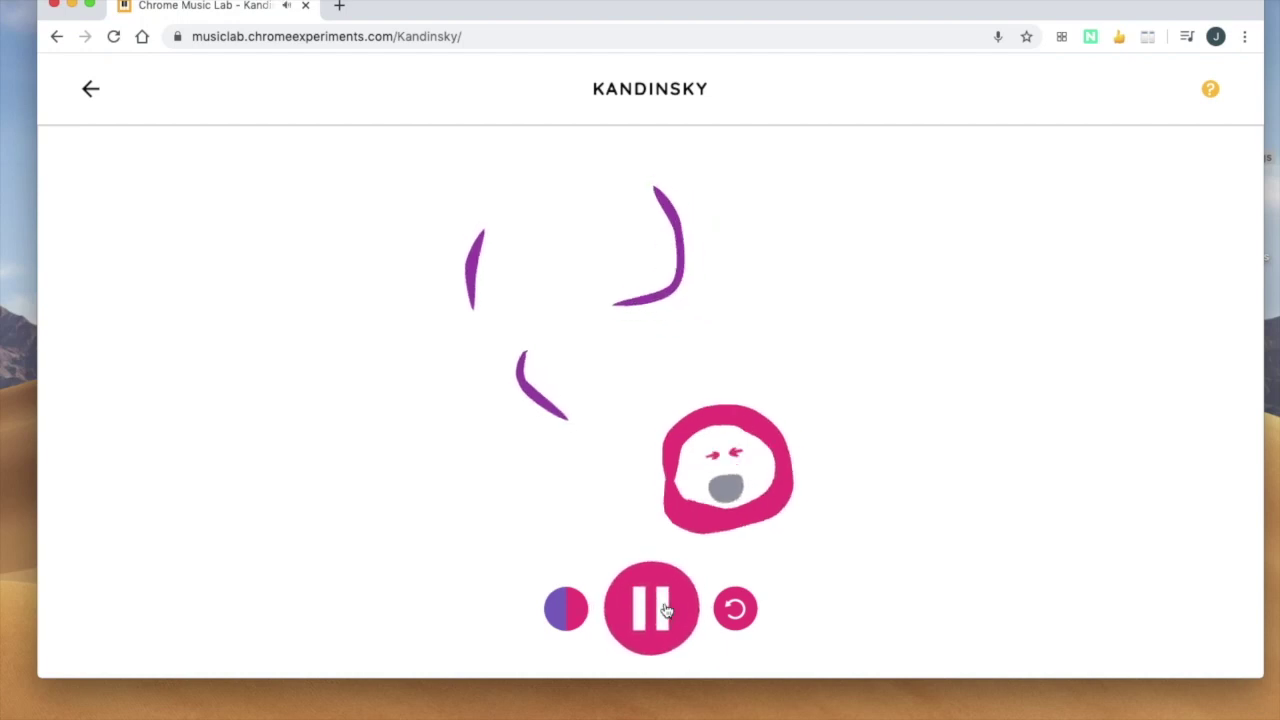
pyautogui.click(662, 609)
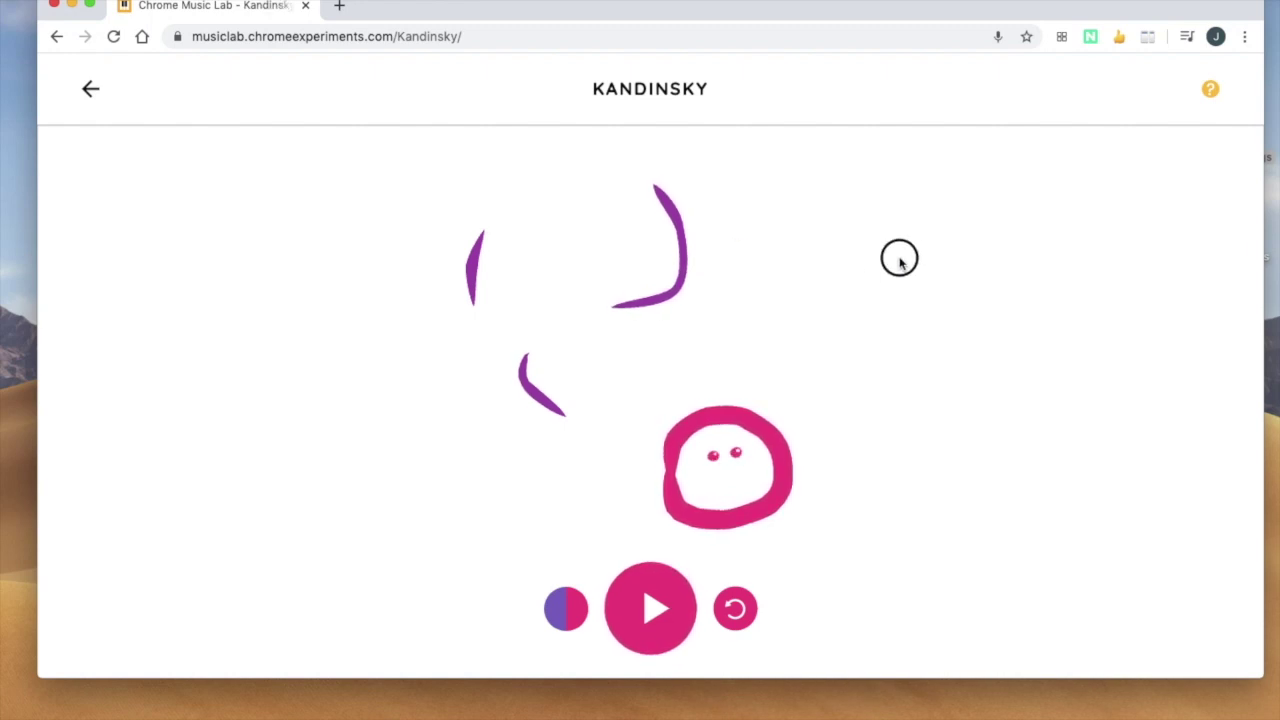
pyautogui.moveTo(900, 257)
pyautogui.mouseDown()
pyautogui.moveTo(825, 165)
pyautogui.moveTo(778, 159)
pyautogui.moveTo(702, 185)
pyautogui.moveTo(742, 252)
pyautogui.moveTo(720, 290)
pyautogui.mouseUp()
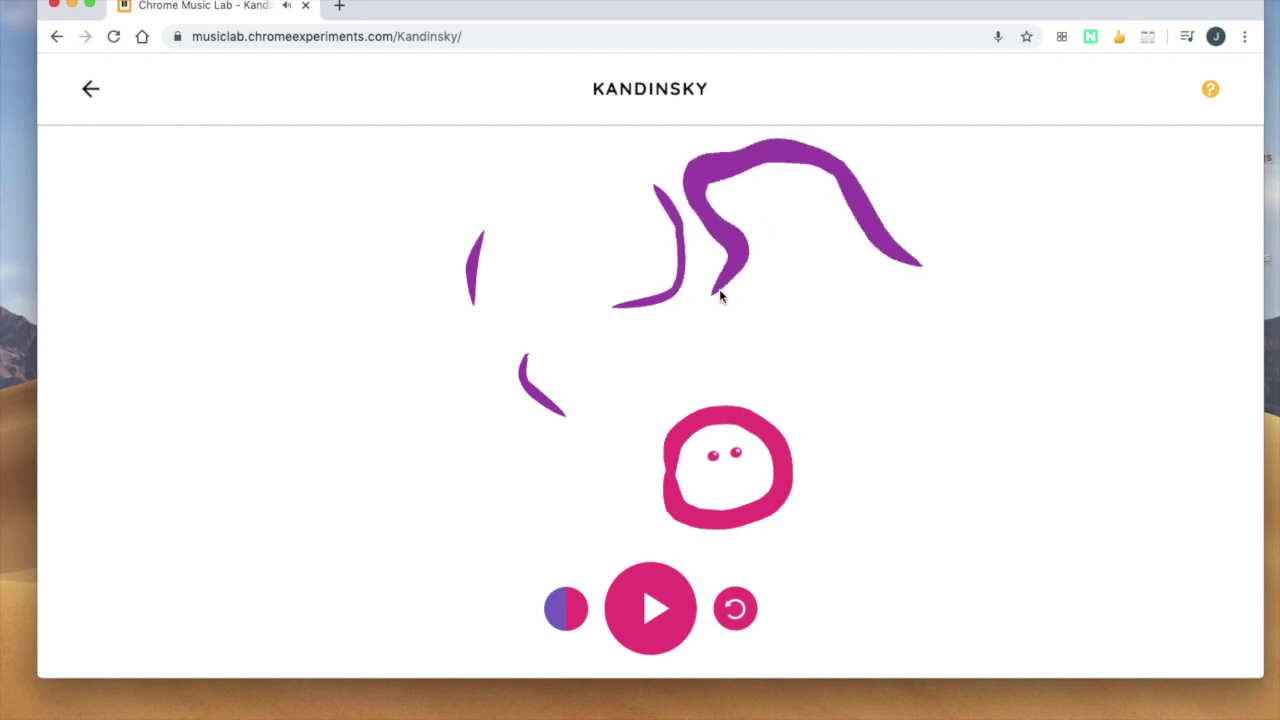
# Return to the Experiments grid, open Piano Roll, and play its current song
pyautogui.click(91, 91)
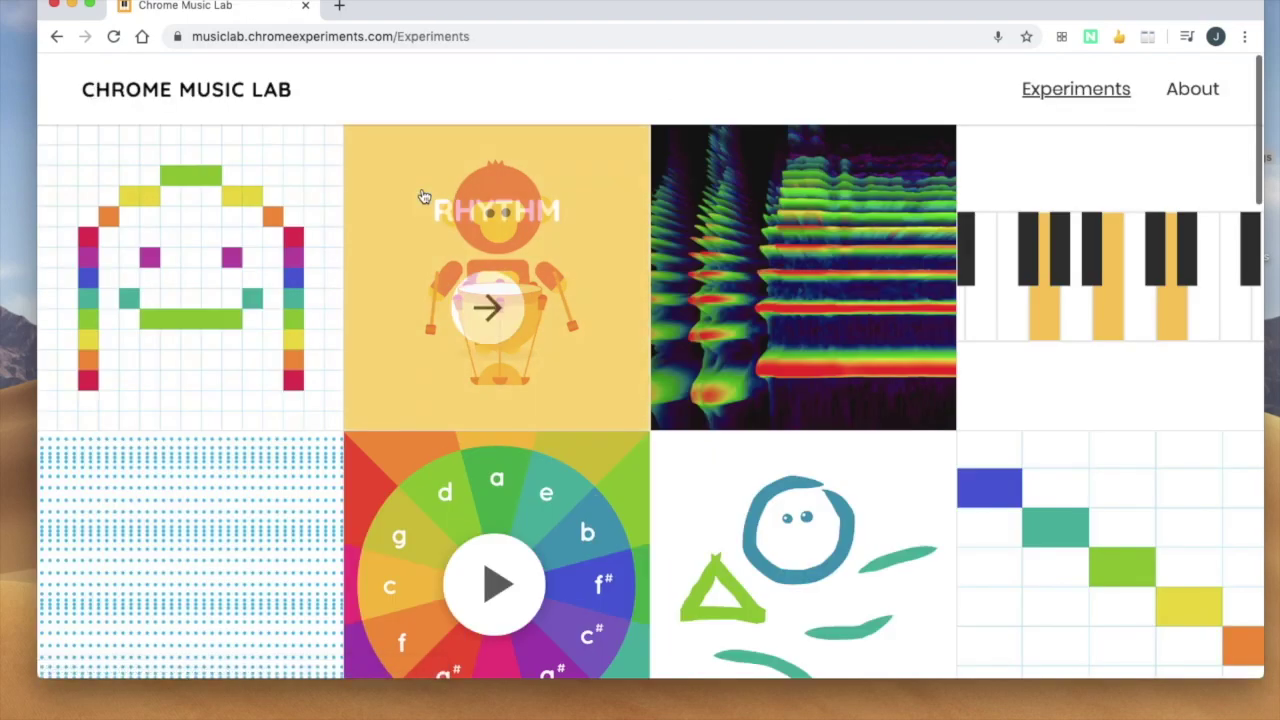
pyautogui.scroll(-3, 577, 212)
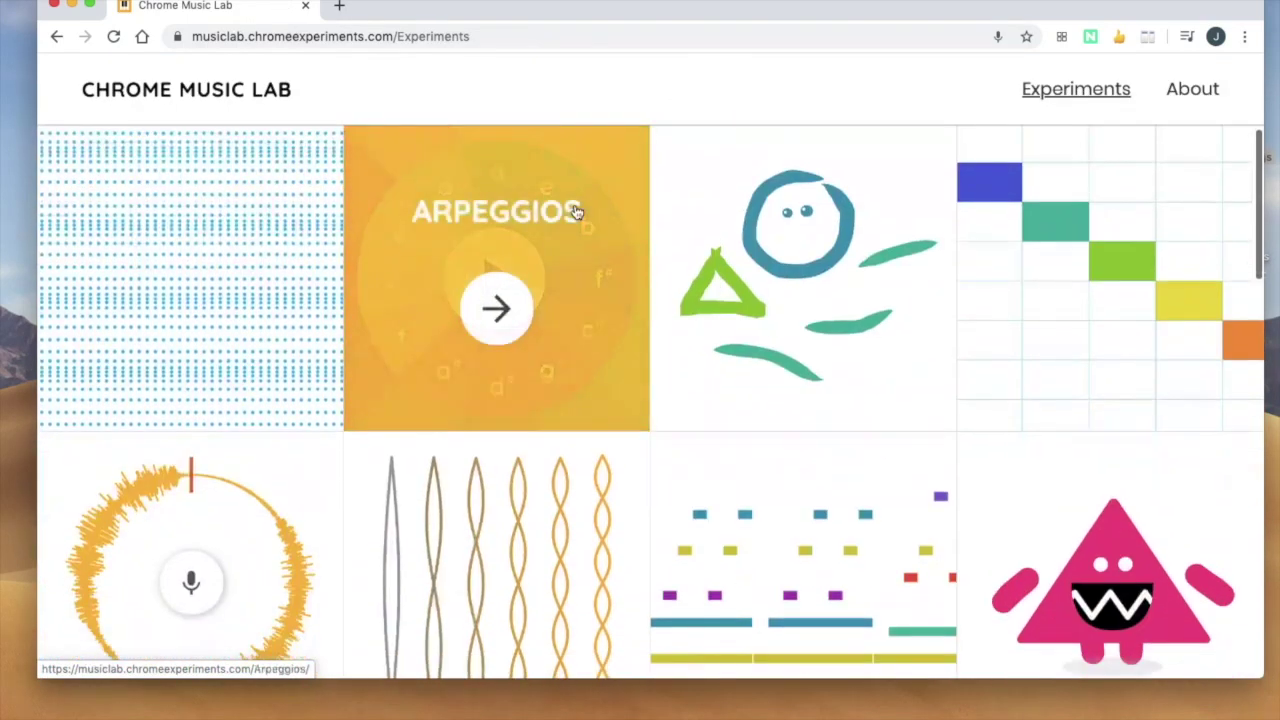
pyautogui.scroll(-2, 577, 212)
pyautogui.scroll(2, 577, 211)
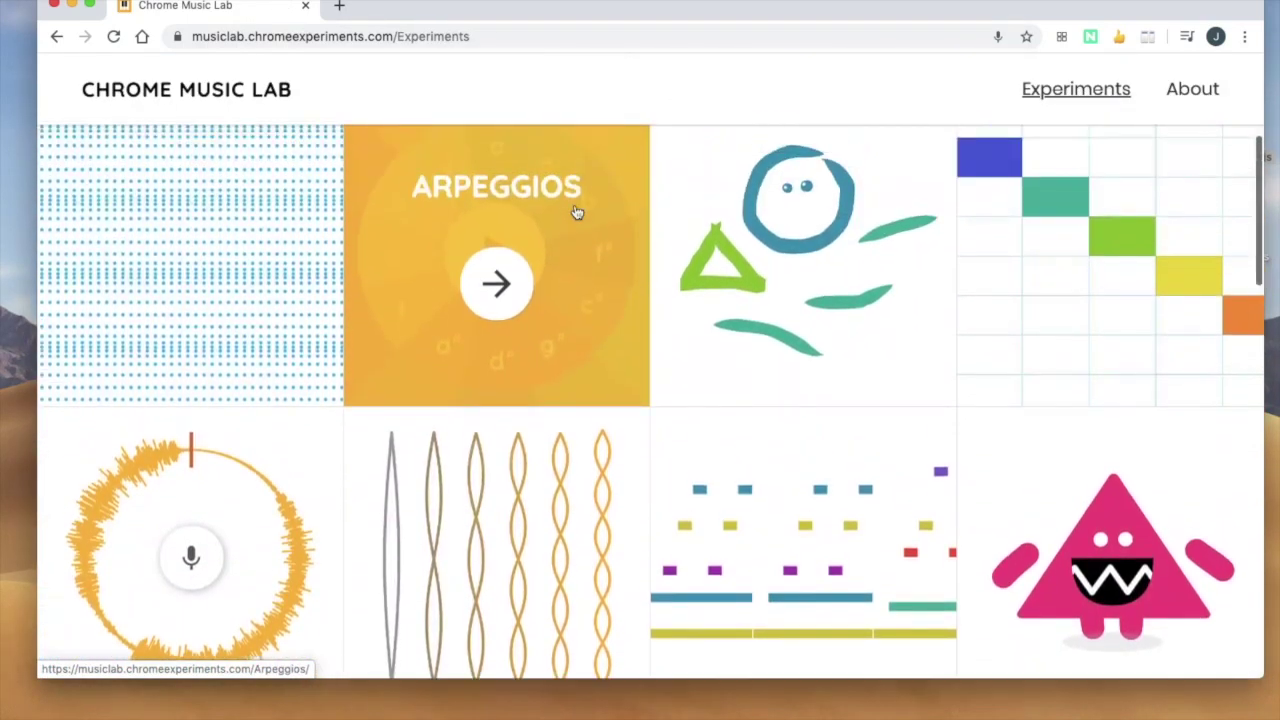
pyautogui.click(866, 503)
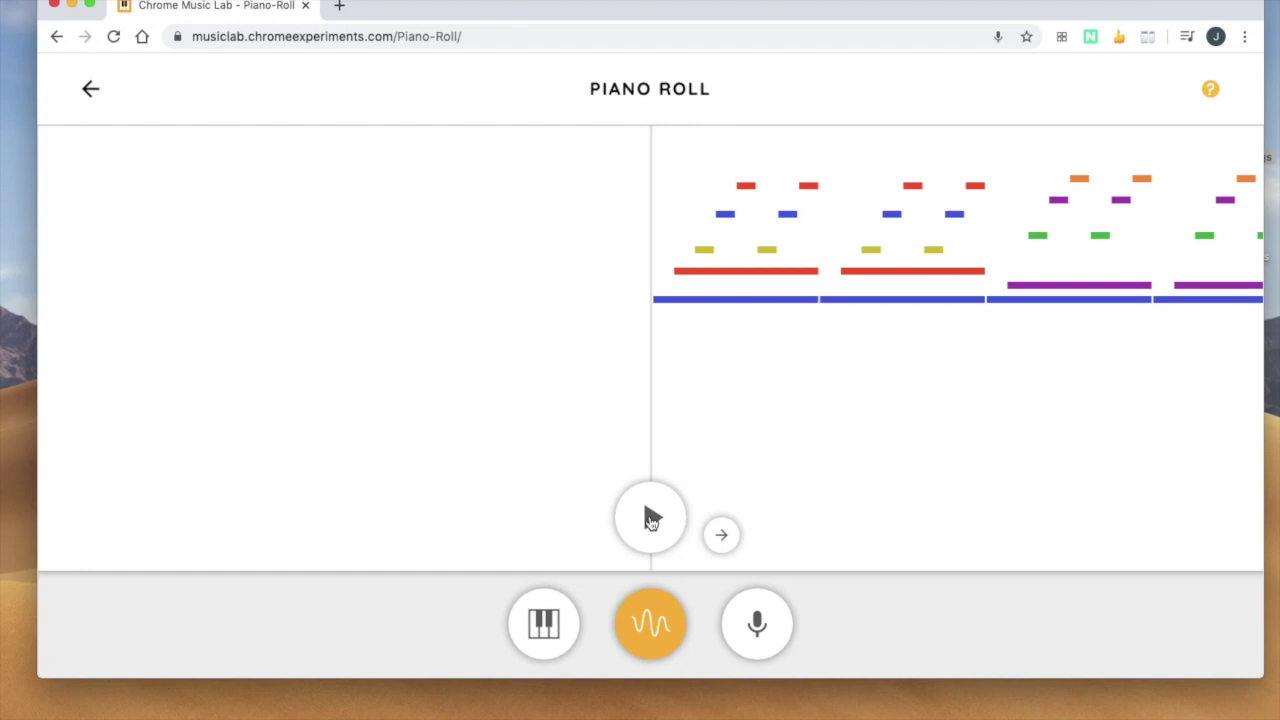
pyautogui.click(651, 519)
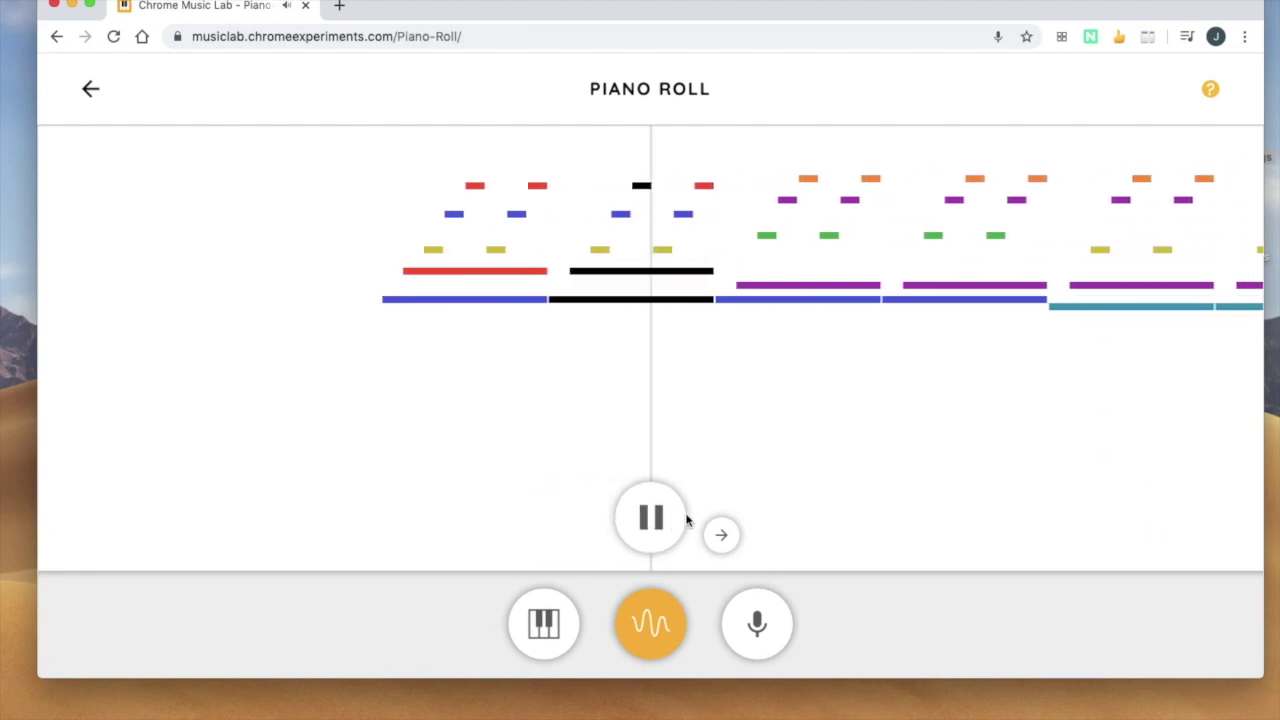
pyautogui.click(660, 524)
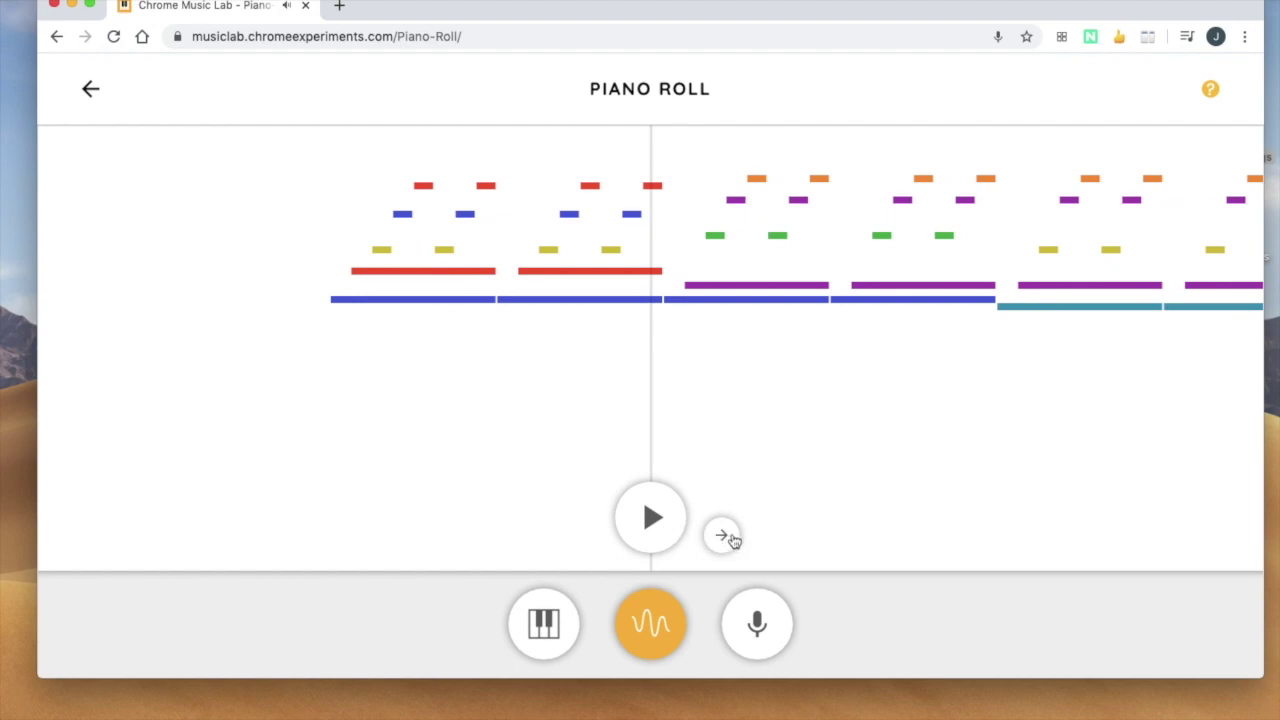
# Load the next song, play it with the piano sound, and return to the grid
pyautogui.click(726, 538)
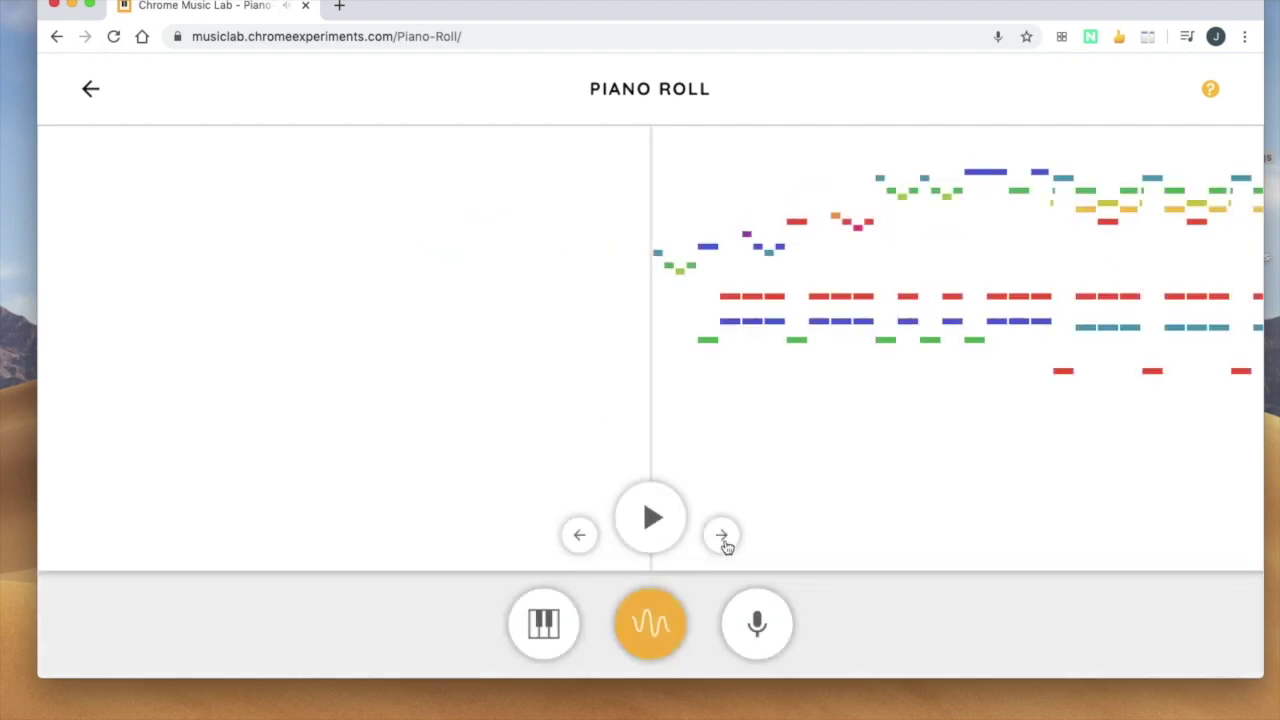
pyautogui.click(557, 625)
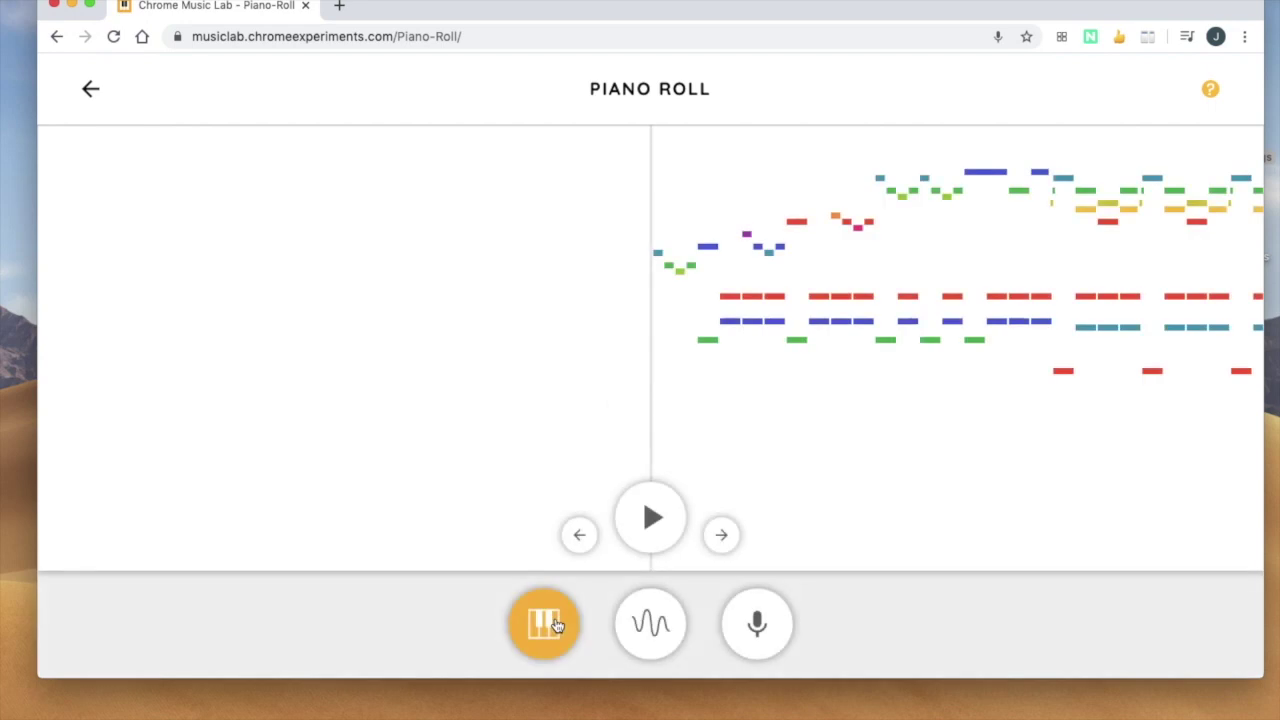
pyautogui.click(652, 521)
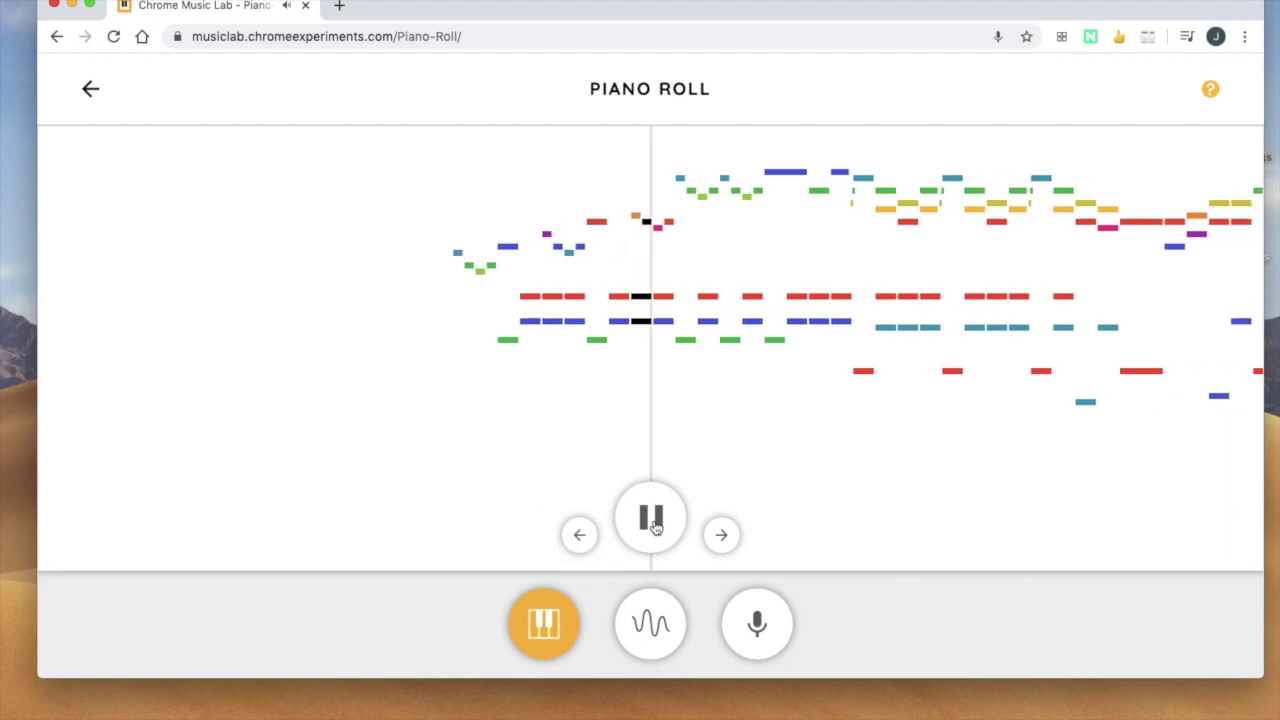
pyautogui.click(653, 522)
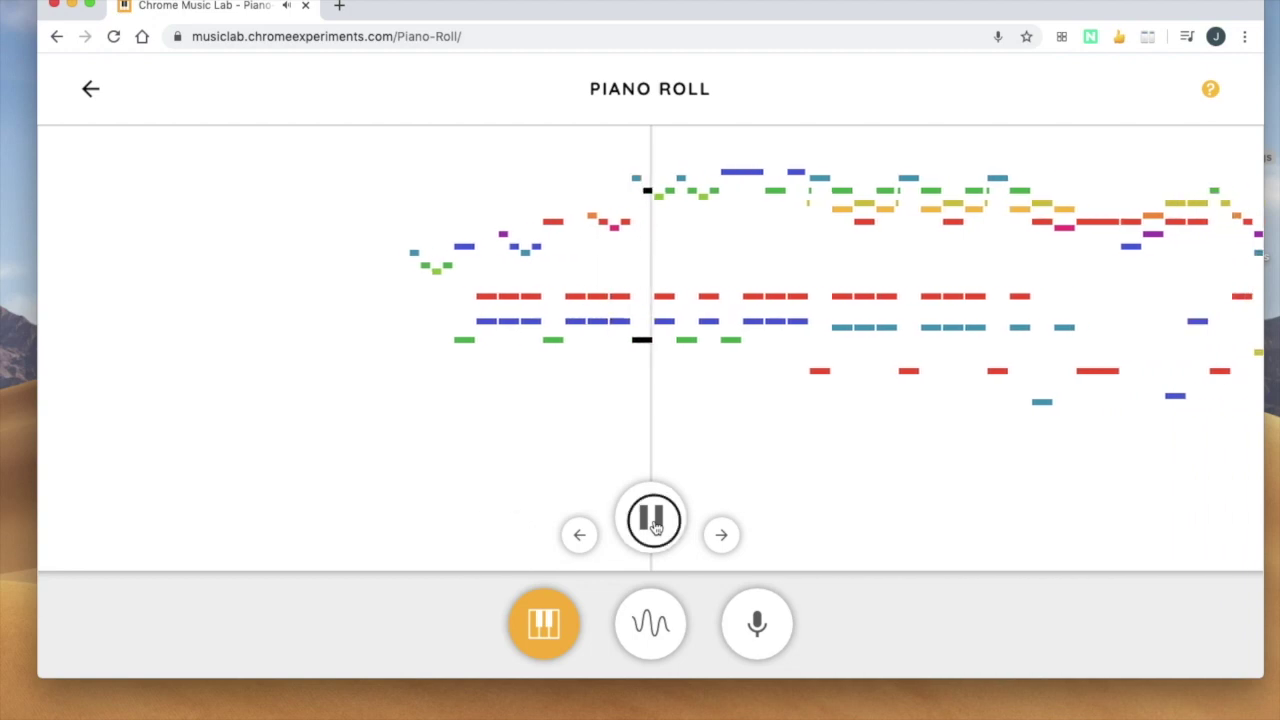
pyautogui.click(91, 92)
# Open Song Maker from the Experiments grid and bring up its song settings
pyautogui.scroll(-2, 733, 230)
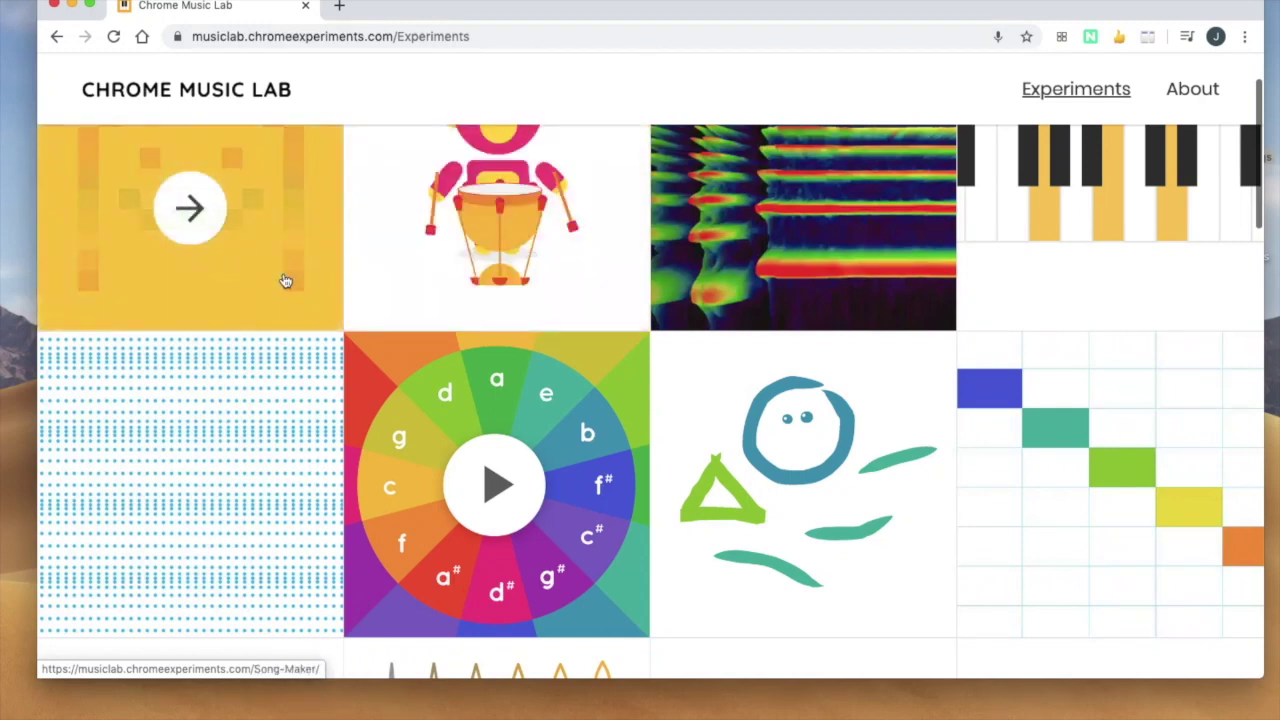
pyautogui.scroll(2, 285, 280)
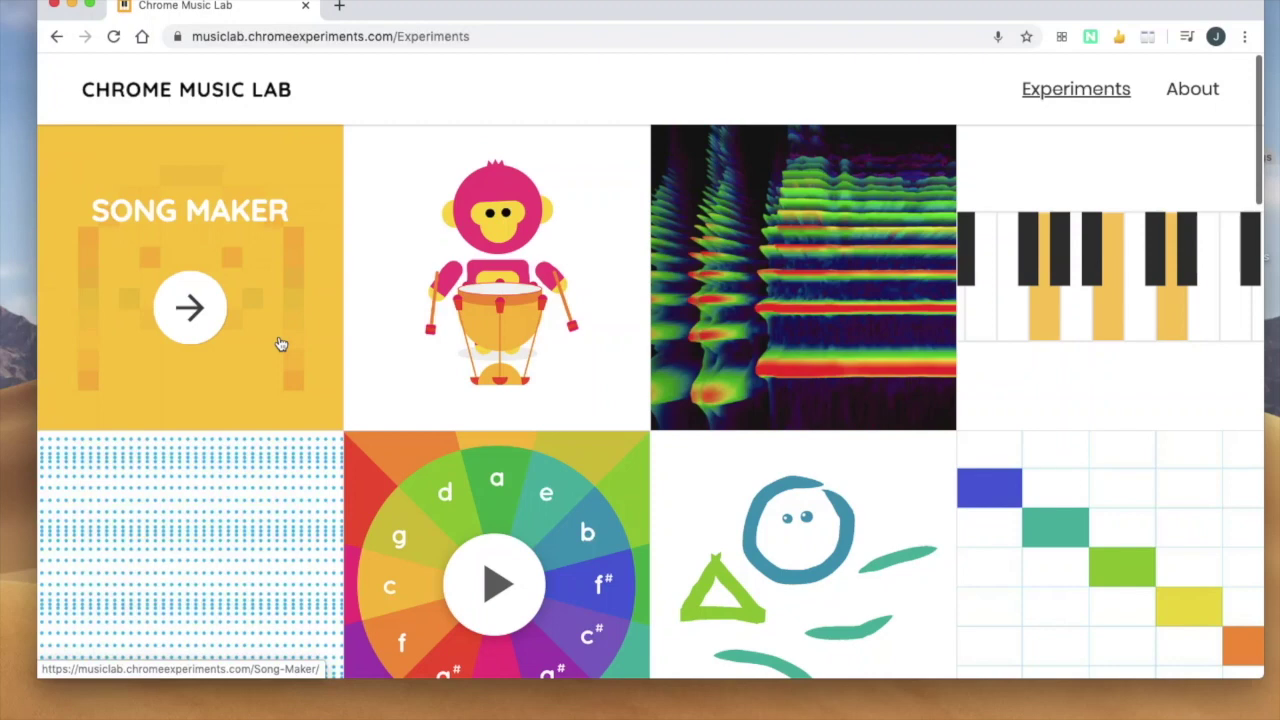
pyautogui.click(281, 344)
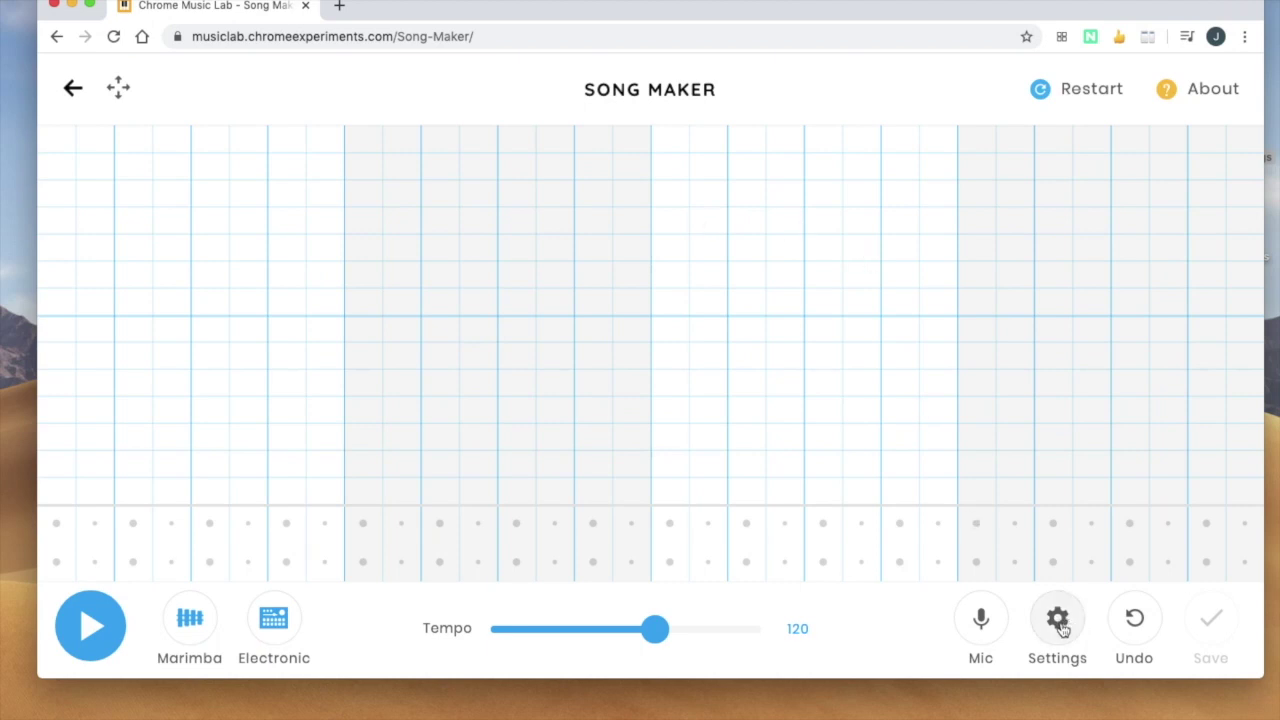
pyautogui.click(1058, 620)
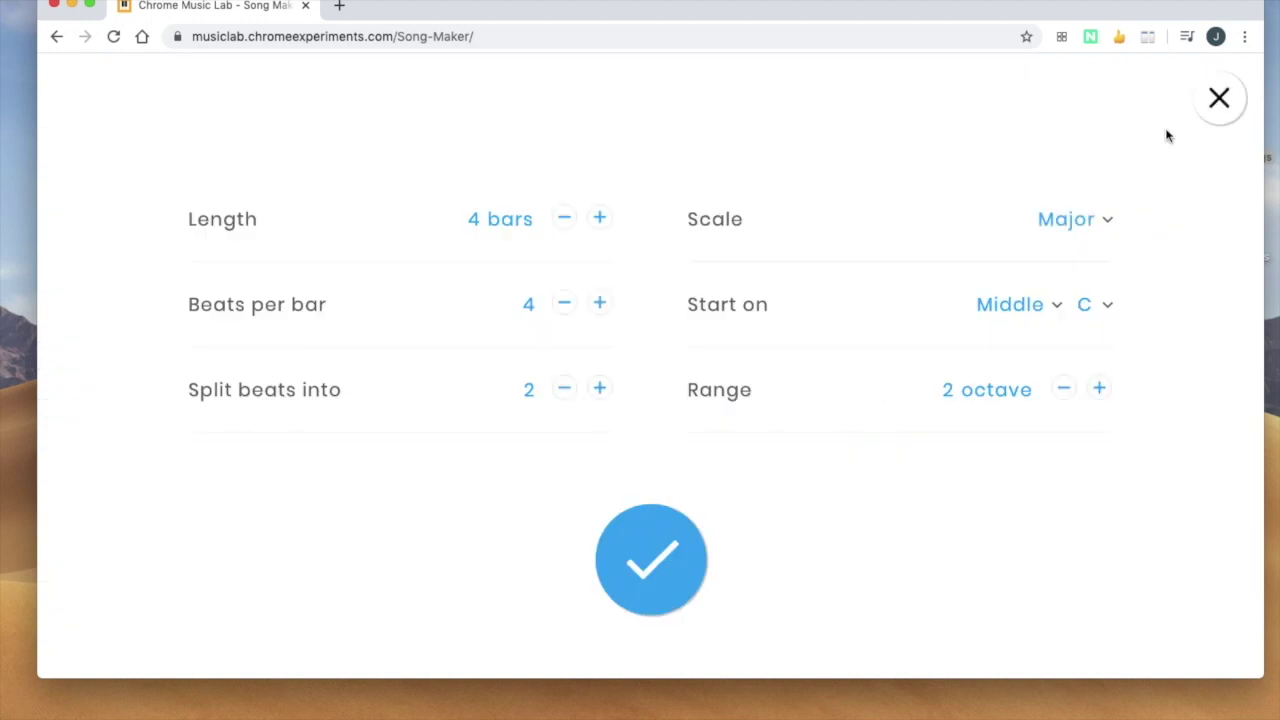
# Set Song Maker to the Pentatonic scale with a 1 octave range and apply the settings
pyautogui.click(1219, 97)
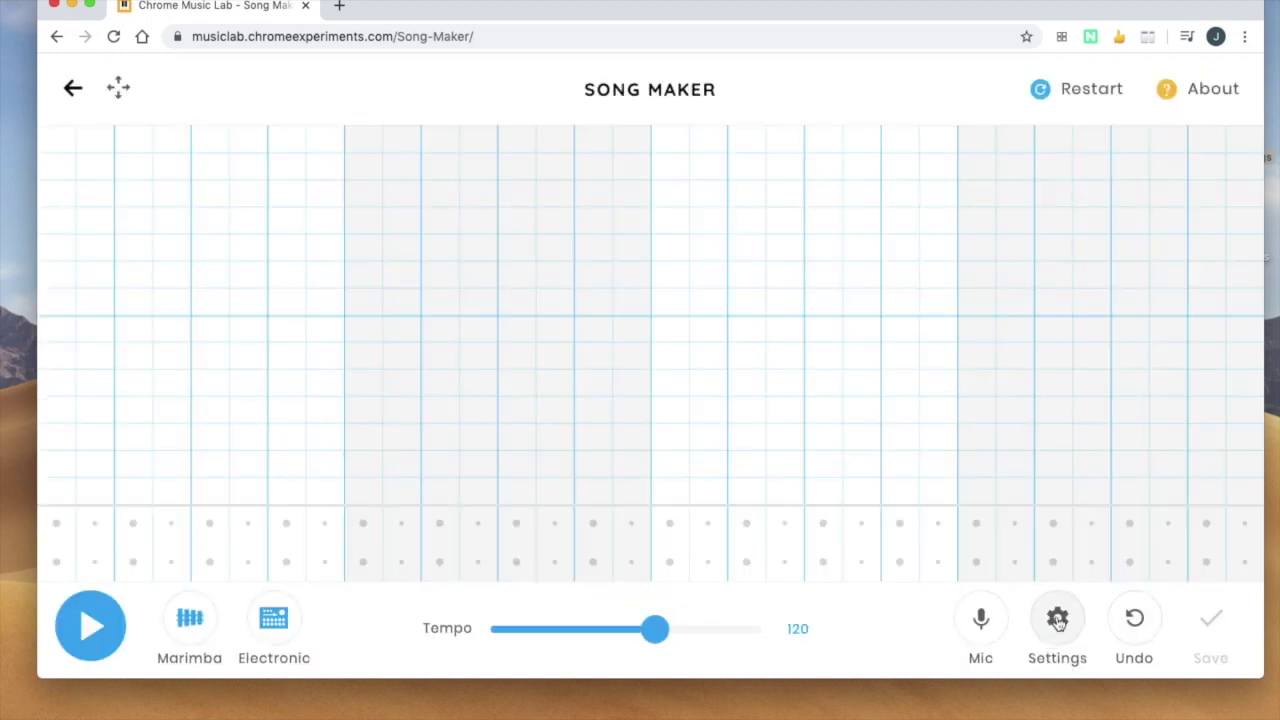
pyautogui.click(1064, 622)
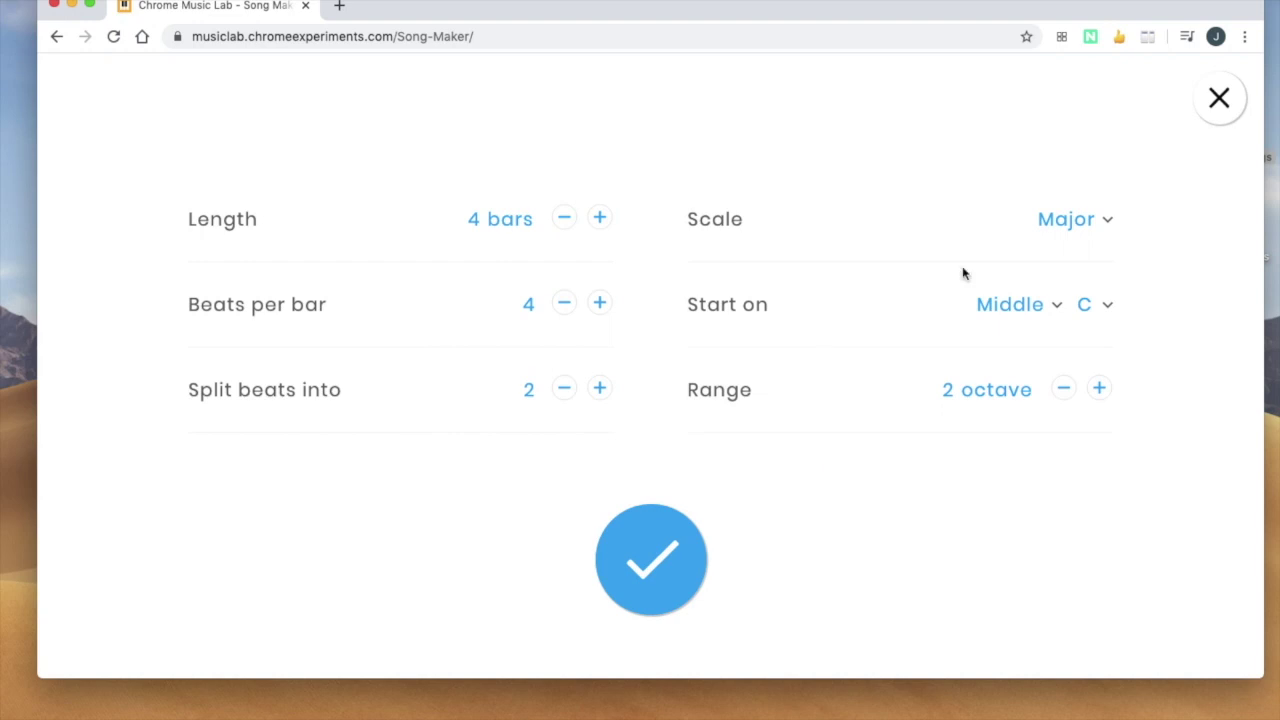
pyautogui.click(1061, 228)
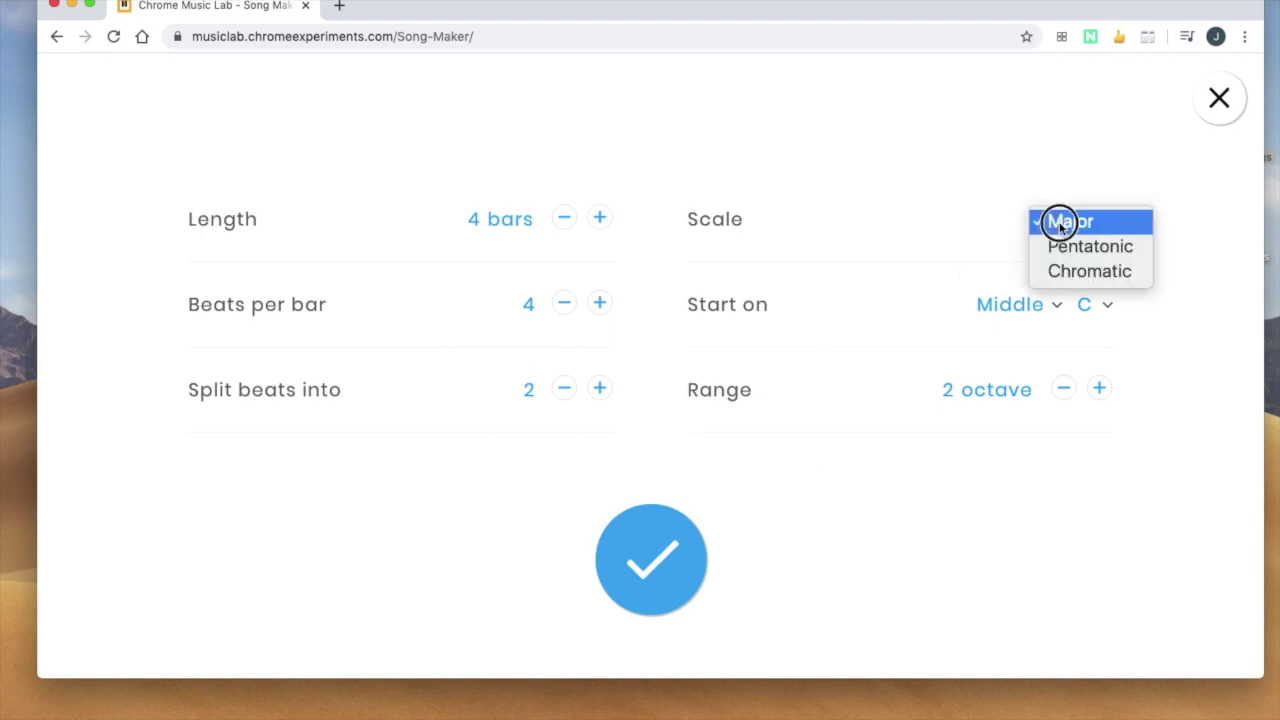
pyautogui.click(1061, 224)
pyautogui.click(1063, 220)
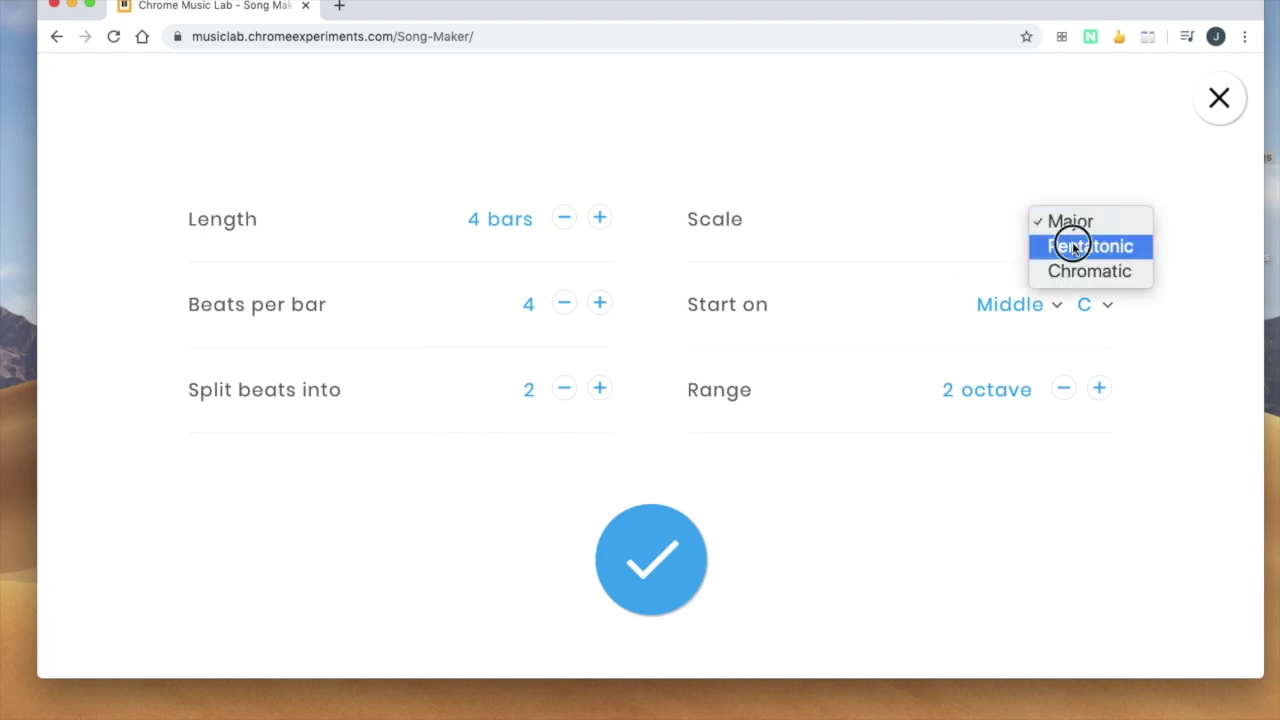
pyautogui.click(1073, 247)
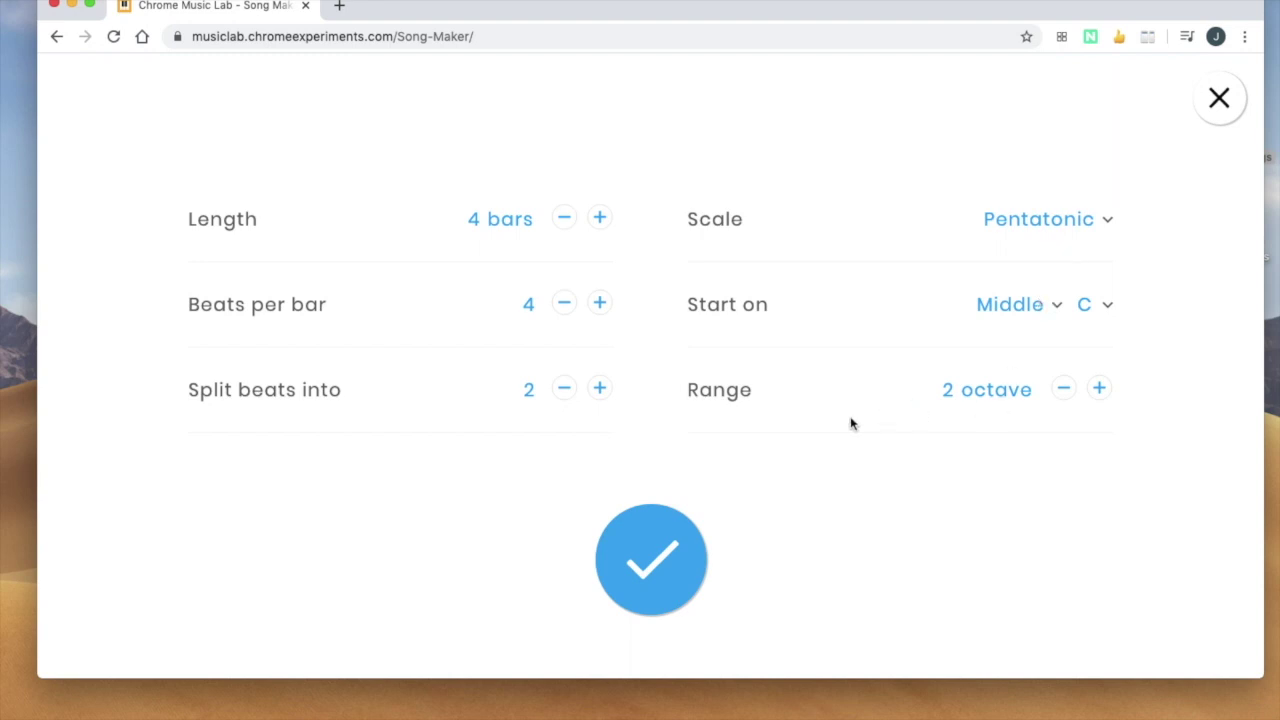
pyautogui.click(1064, 392)
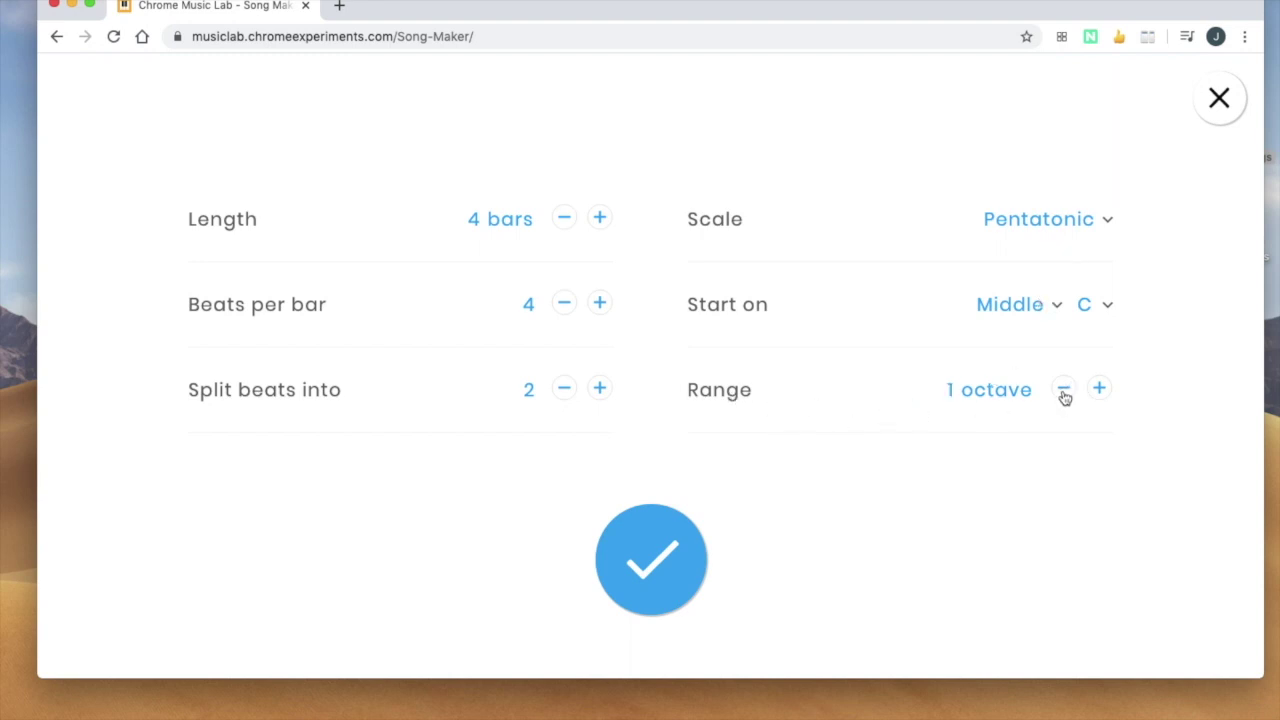
pyautogui.click(658, 561)
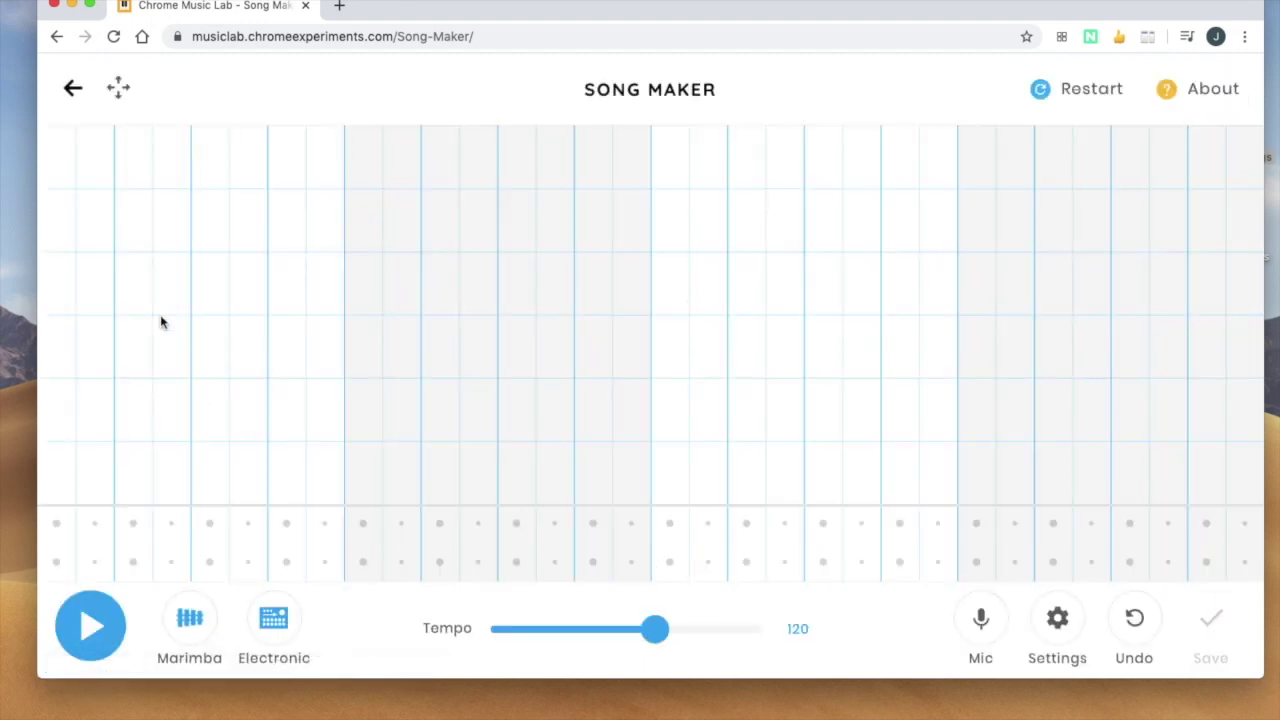
# Stack red, orange, yellow and green notes into chords in columns 1–3 and play them
pyautogui.click(59, 468)
pyautogui.click(99, 409)
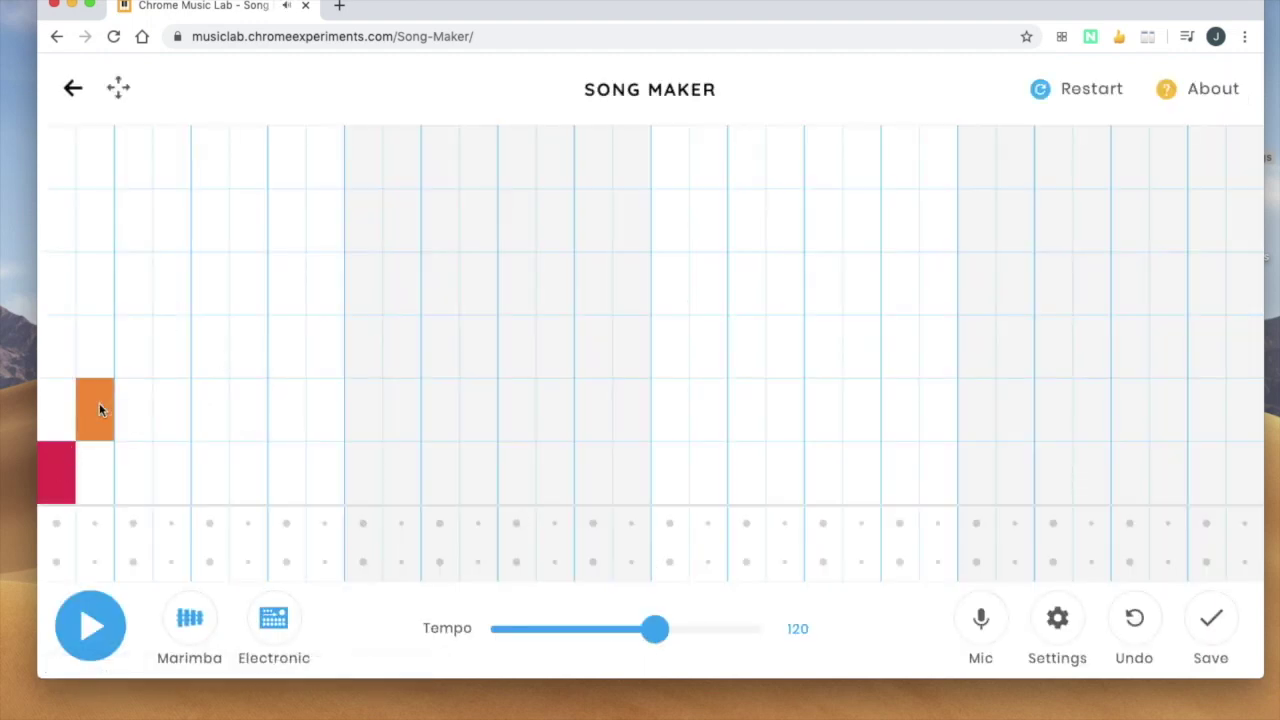
pyautogui.click(131, 350)
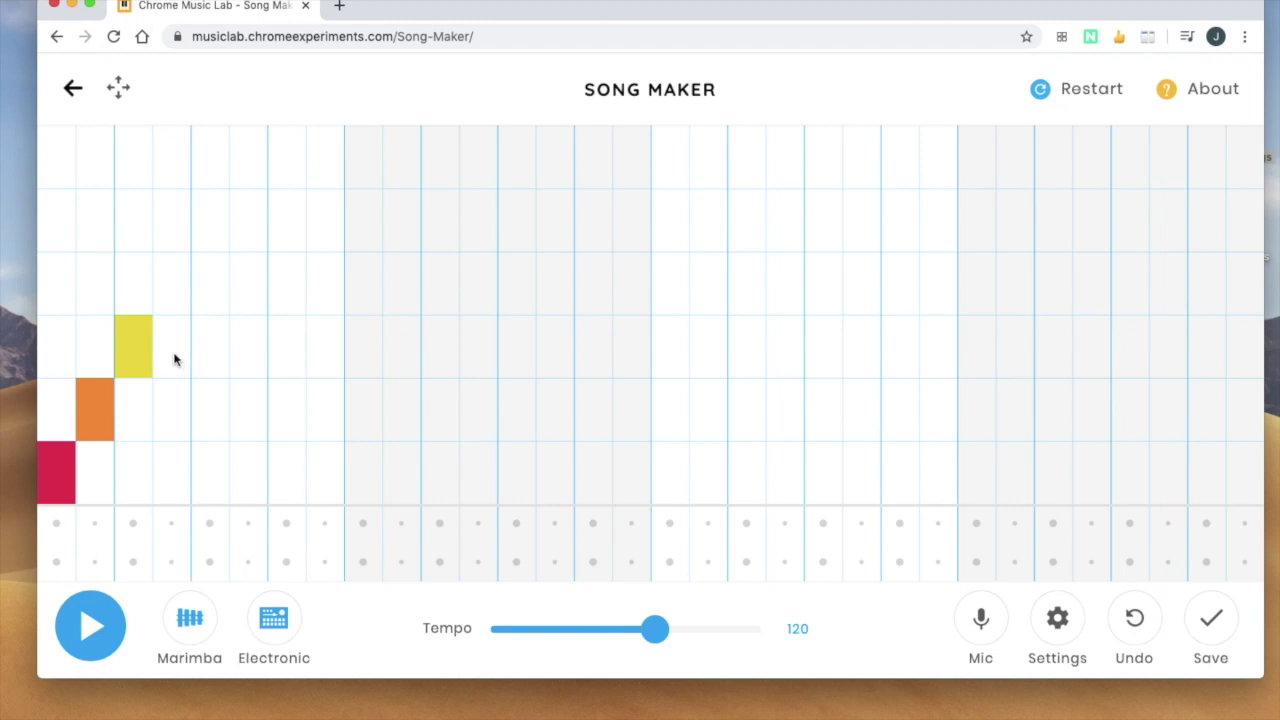
pyautogui.click(52, 409)
pyautogui.click(60, 350)
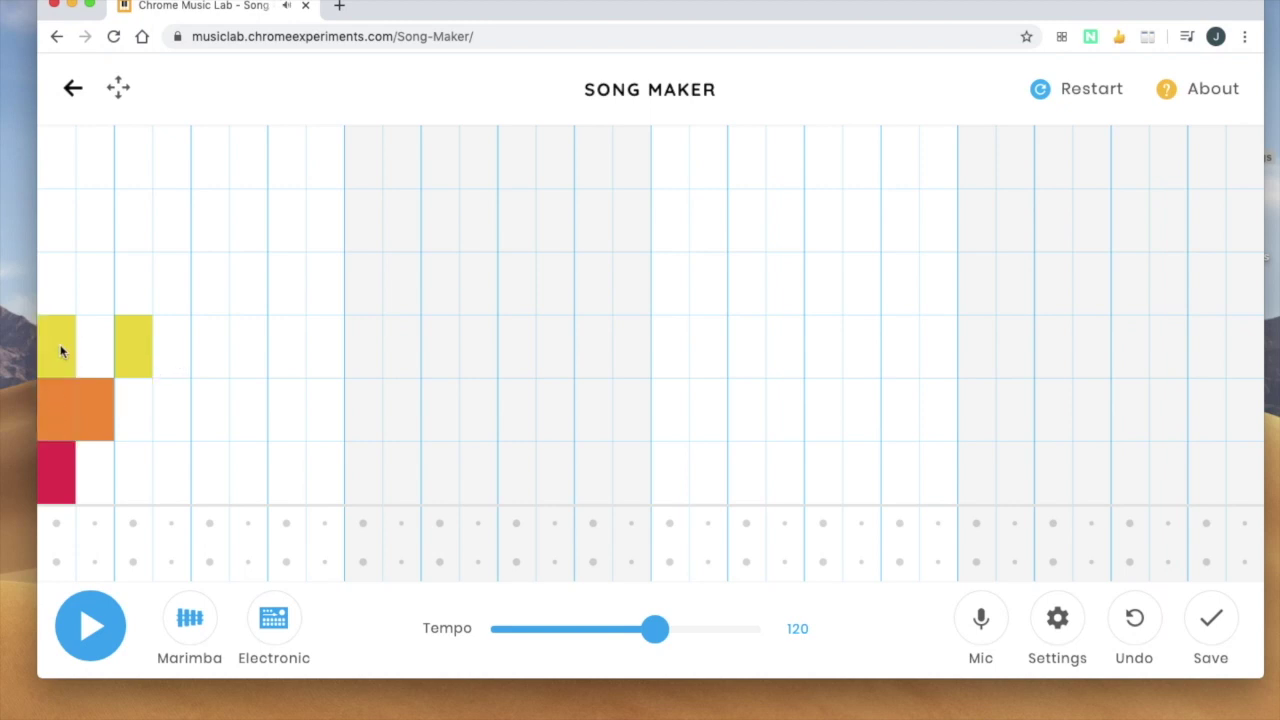
pyautogui.click(89, 344)
pyautogui.click(89, 302)
pyautogui.click(123, 301)
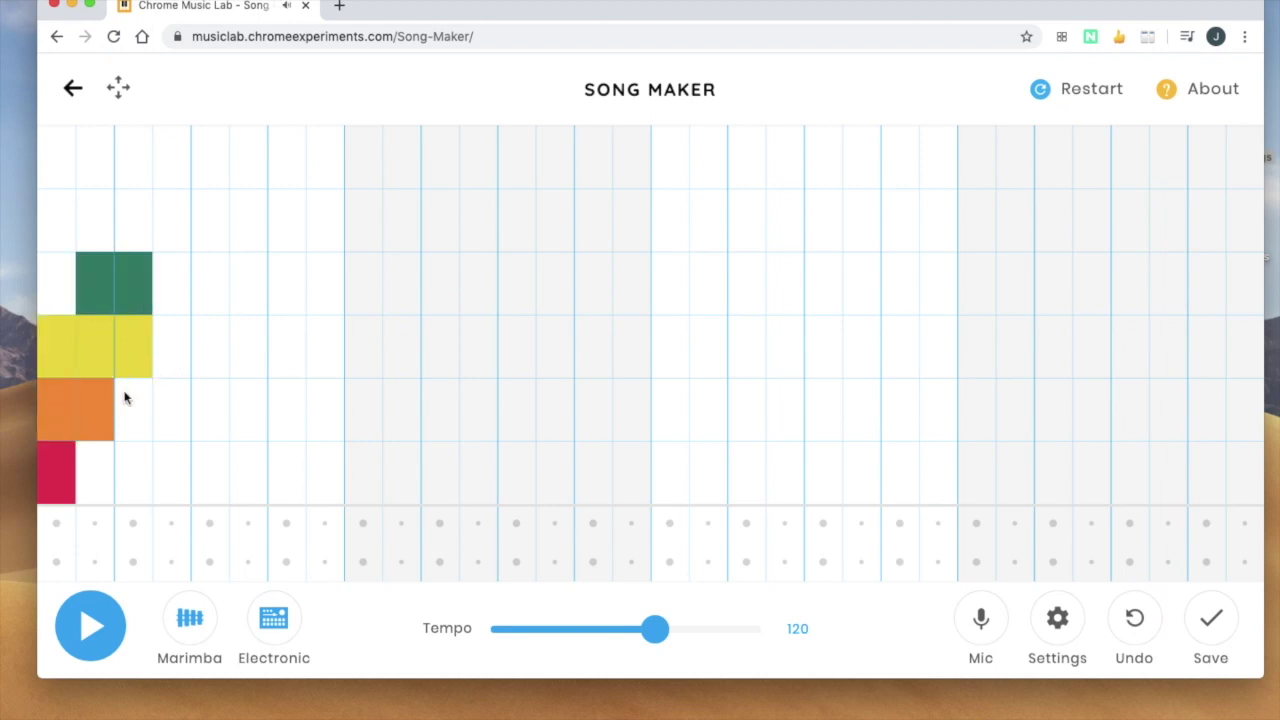
pyautogui.click(107, 488)
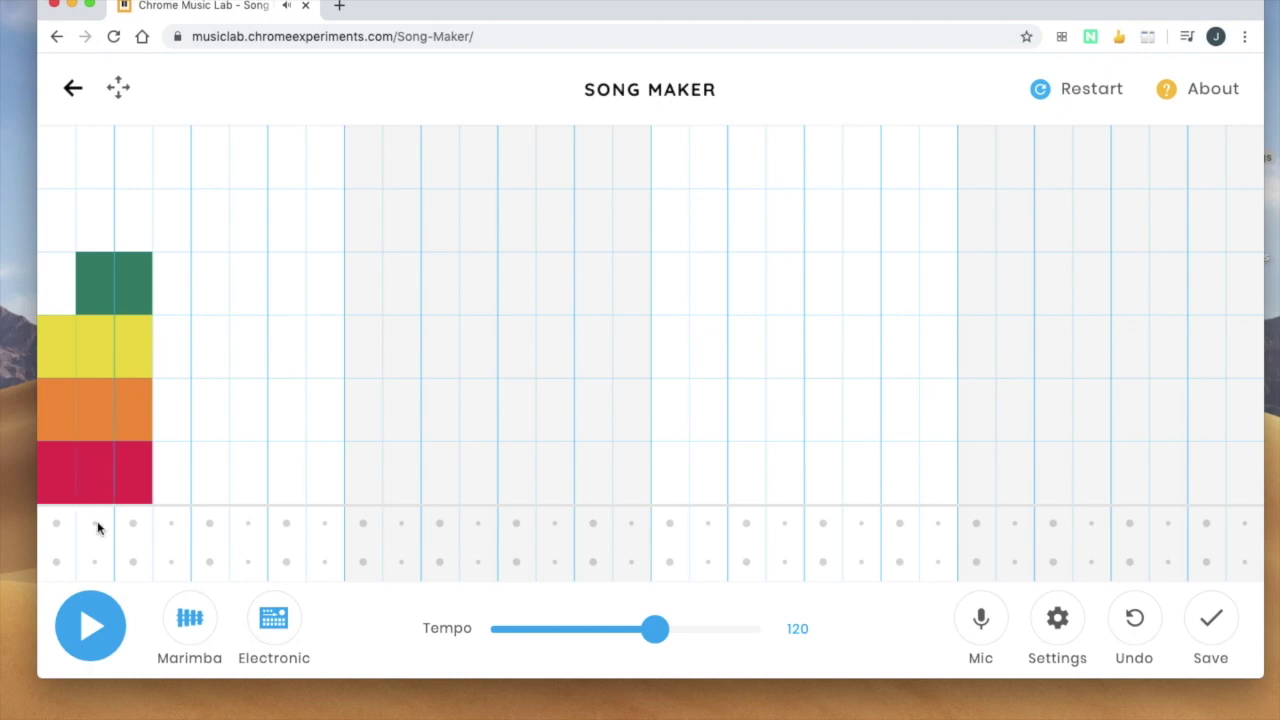
pyautogui.click(93, 605)
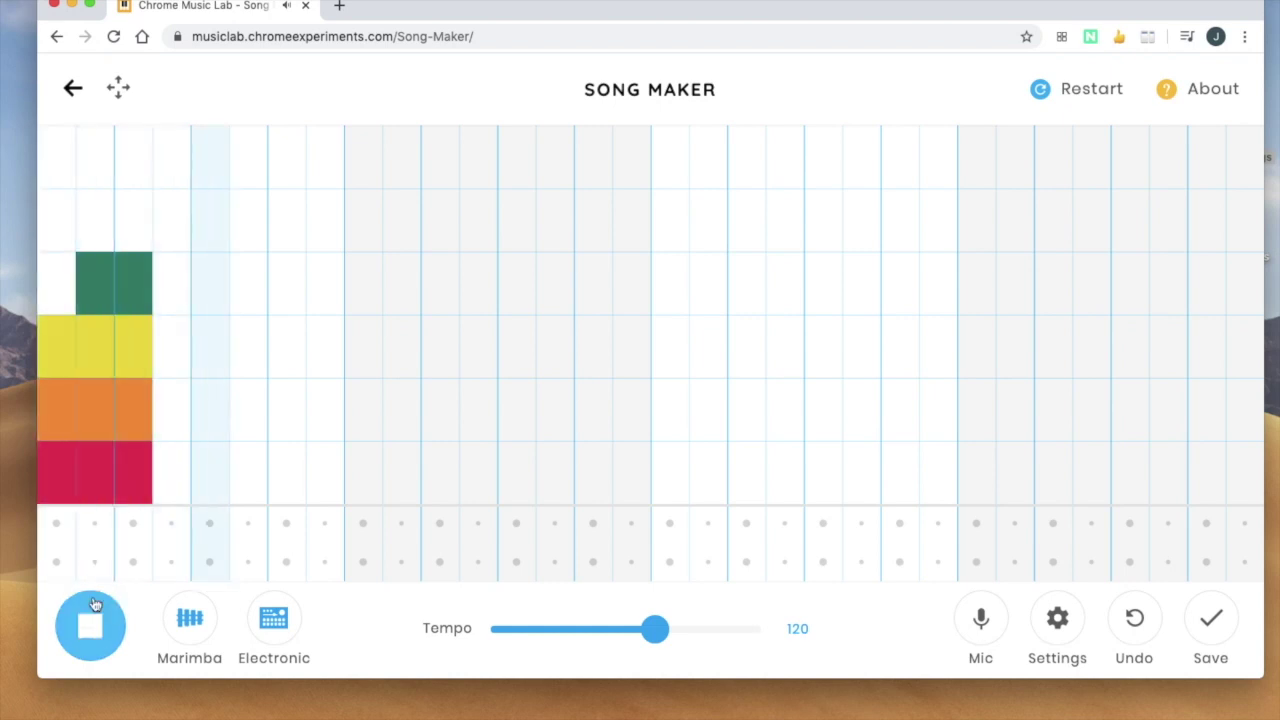
# Erase most of the chord notes in columns 1–3 and play the remaining notes
pyautogui.click(91, 603)
pyautogui.click(98, 471)
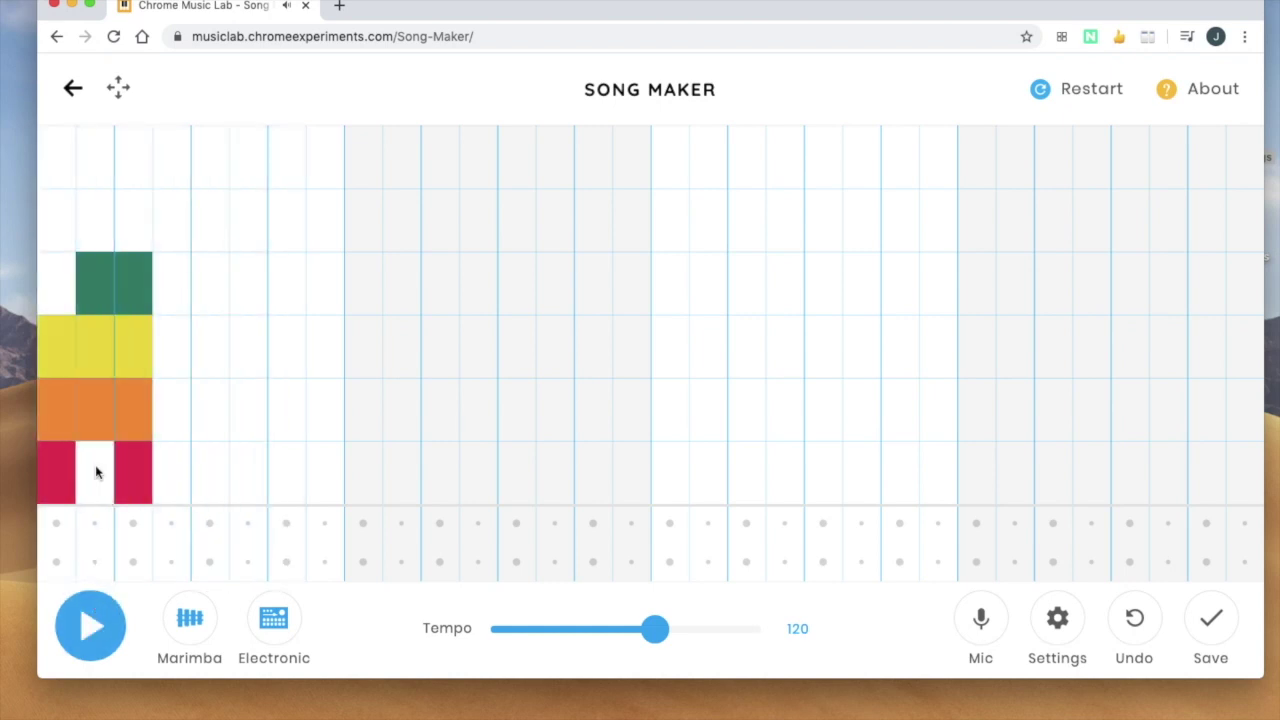
pyautogui.click(98, 406)
pyautogui.click(131, 410)
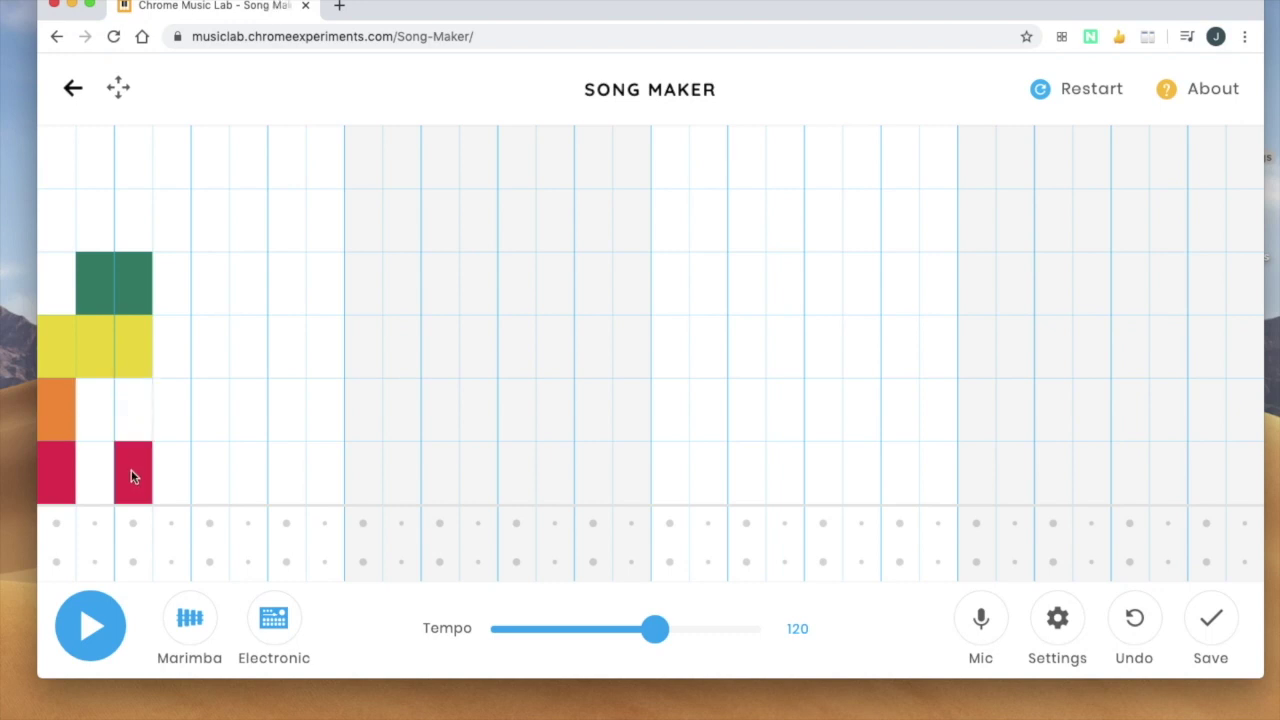
pyautogui.click(56, 388)
pyautogui.click(56, 353)
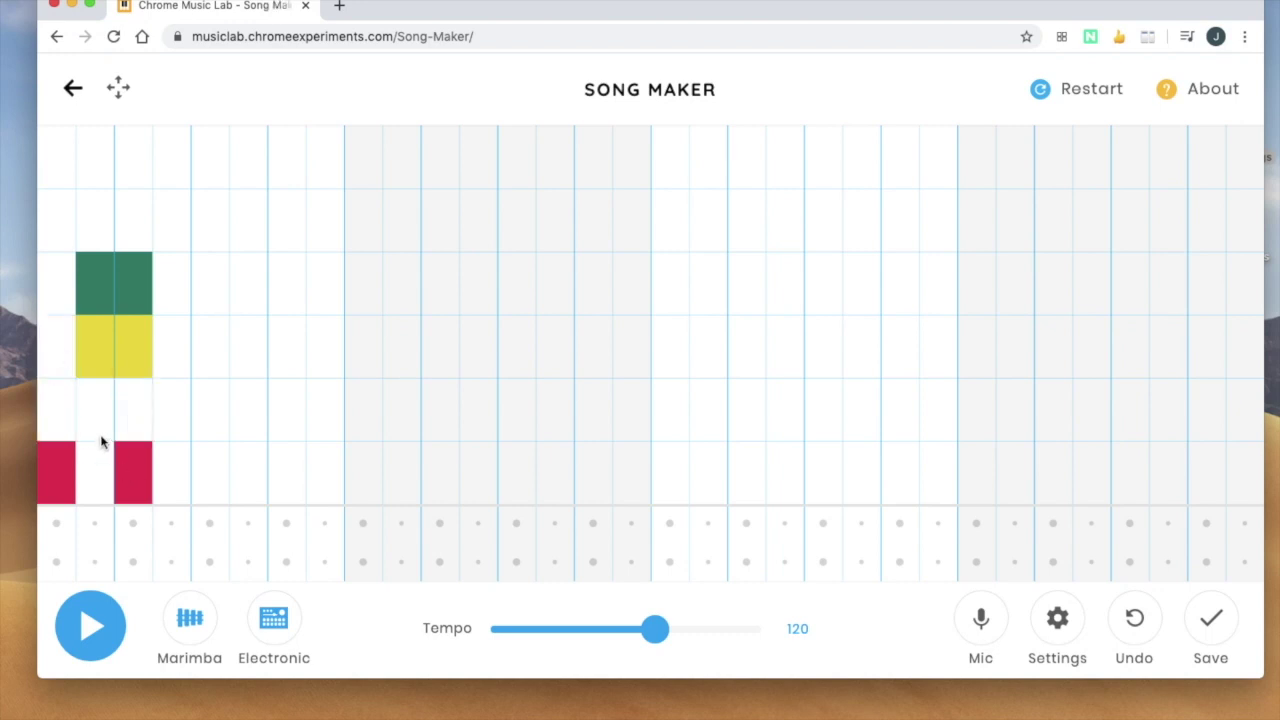
pyautogui.click(97, 288)
pyautogui.click(129, 354)
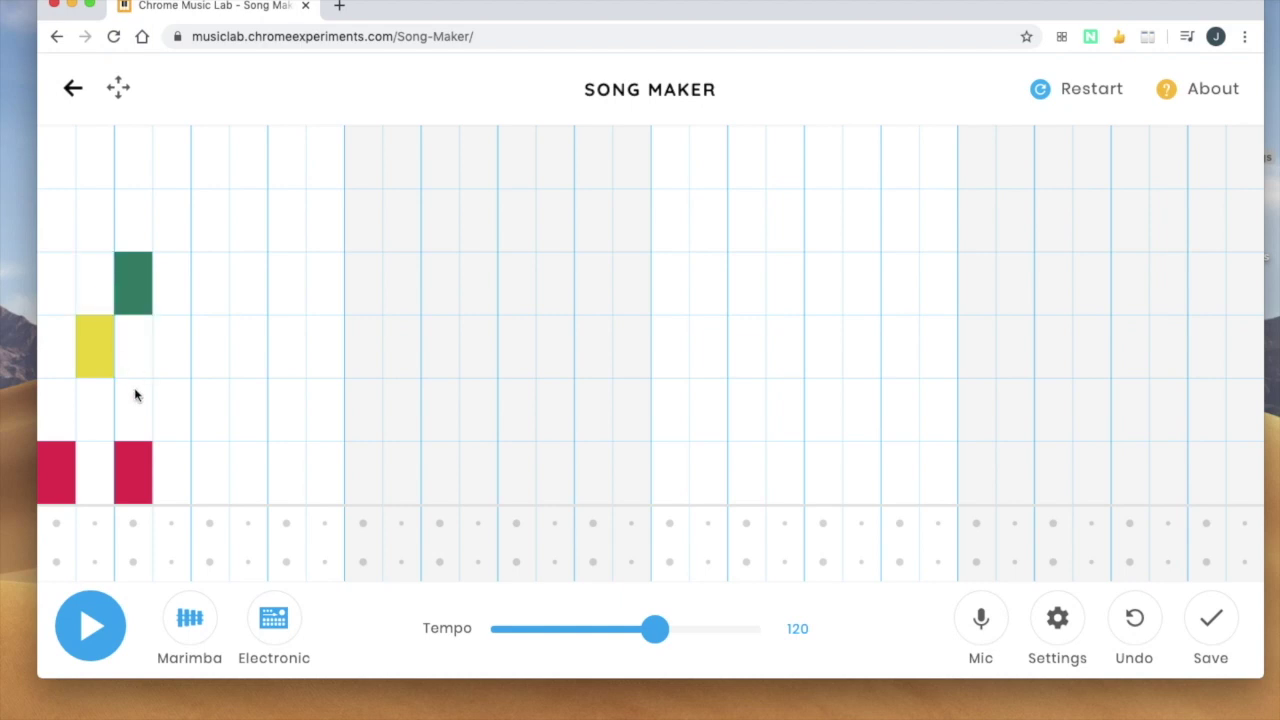
pyautogui.click(138, 477)
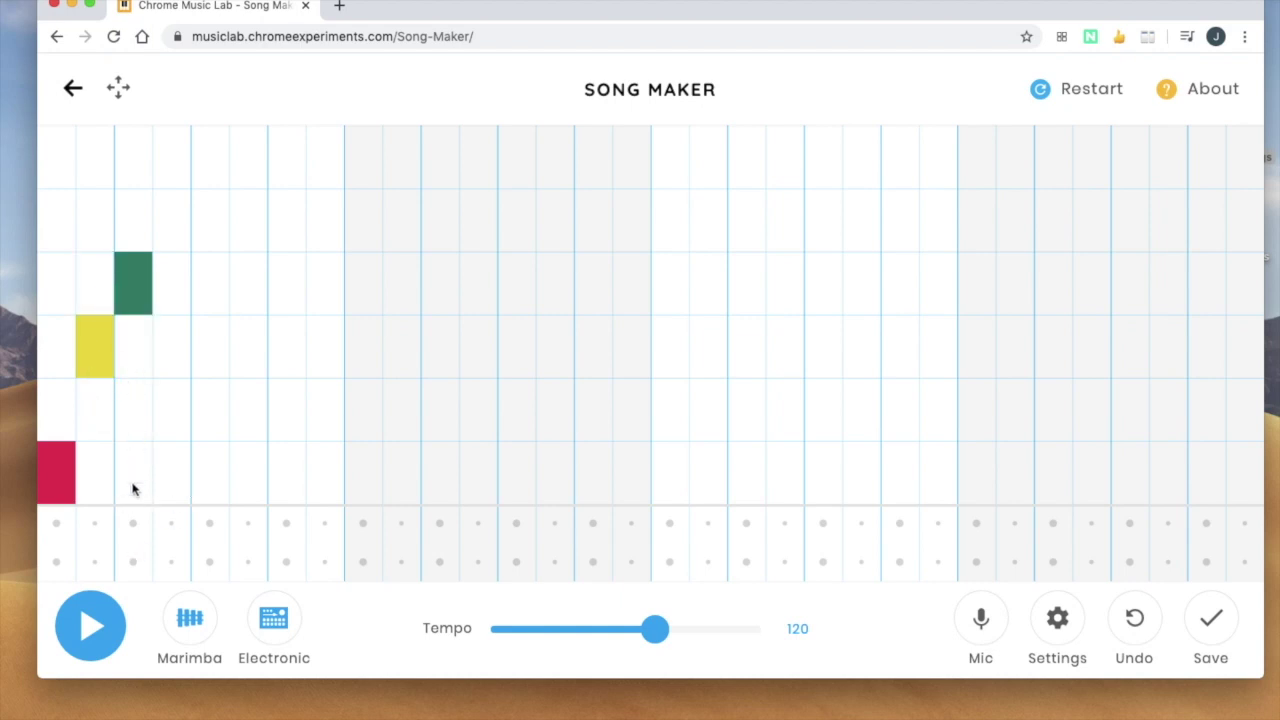
pyautogui.click(91, 641)
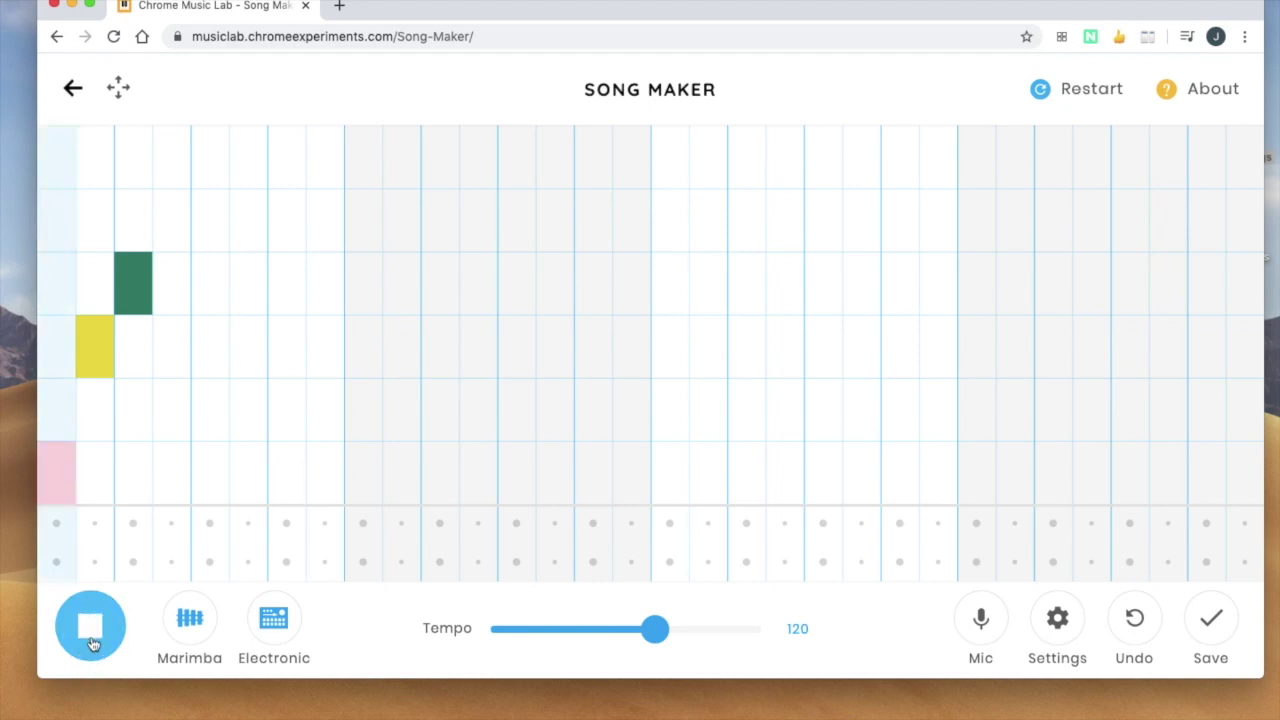
pyautogui.click(91, 641)
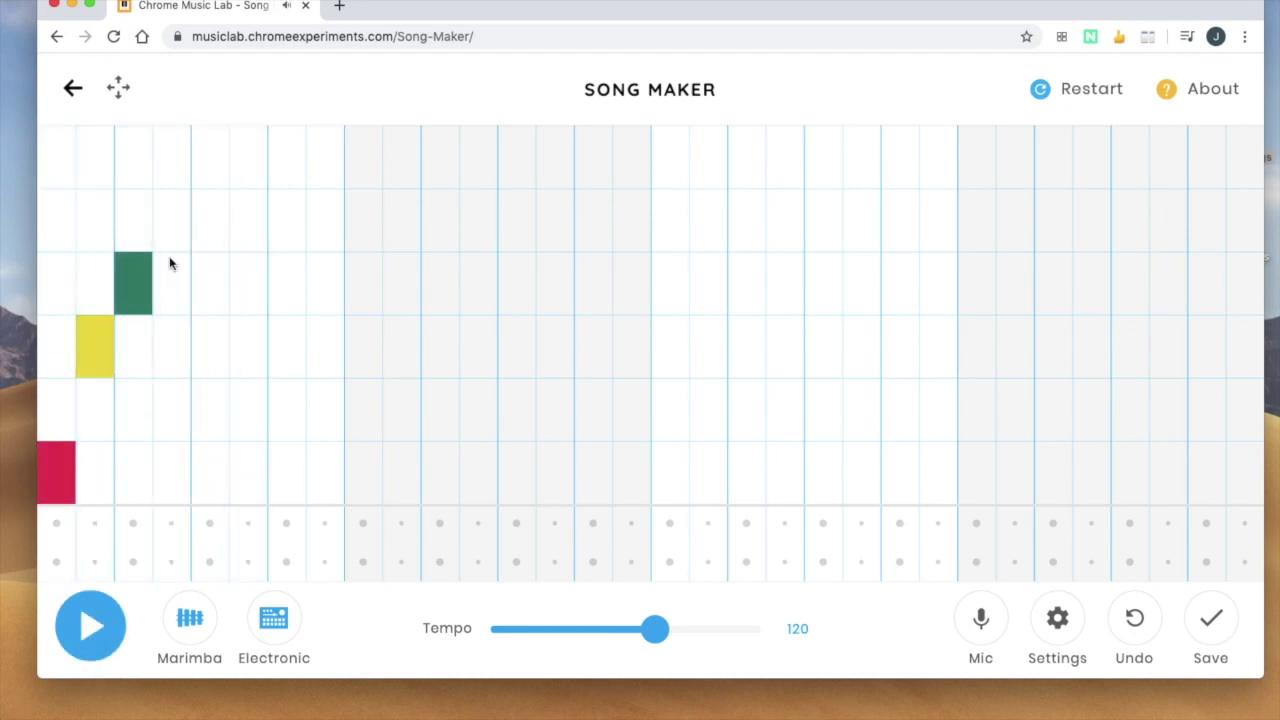
# Add green, purple, green, yellow, orange and red notes in columns 4–9, then play the melody
pyautogui.click(183, 289)
pyautogui.click(206, 233)
pyautogui.click(246, 277)
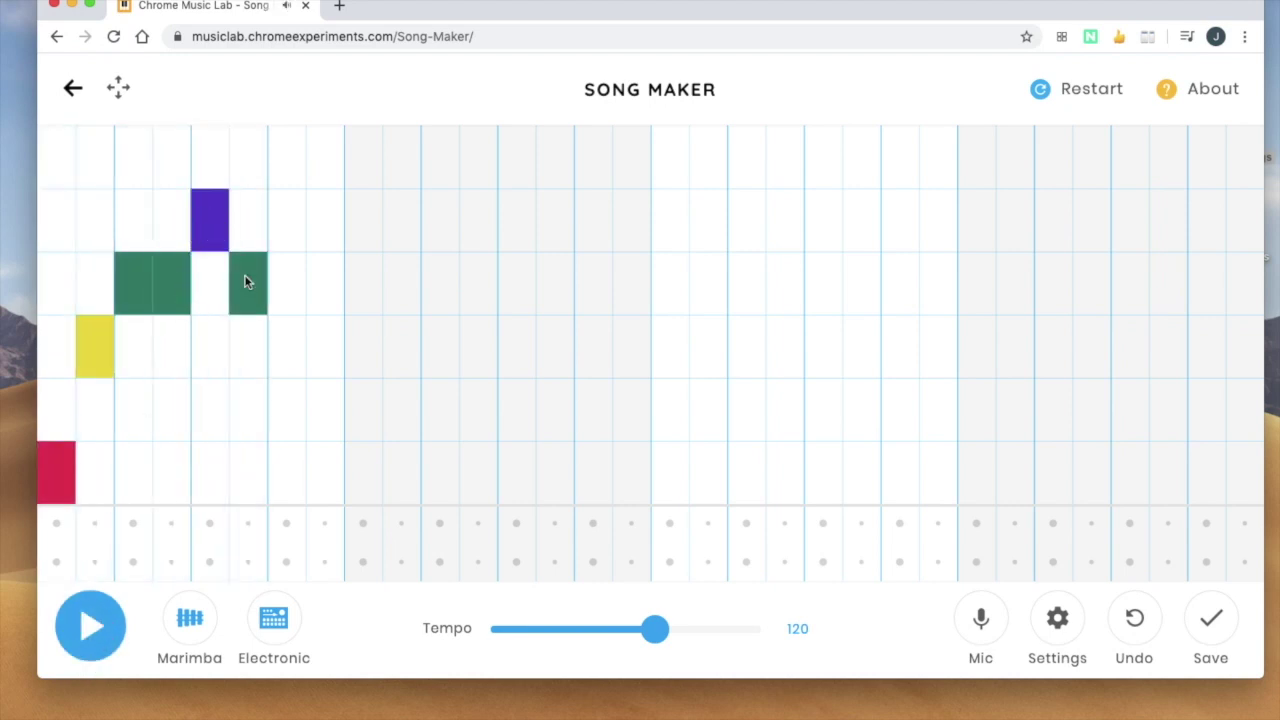
pyautogui.click(289, 351)
pyautogui.click(332, 414)
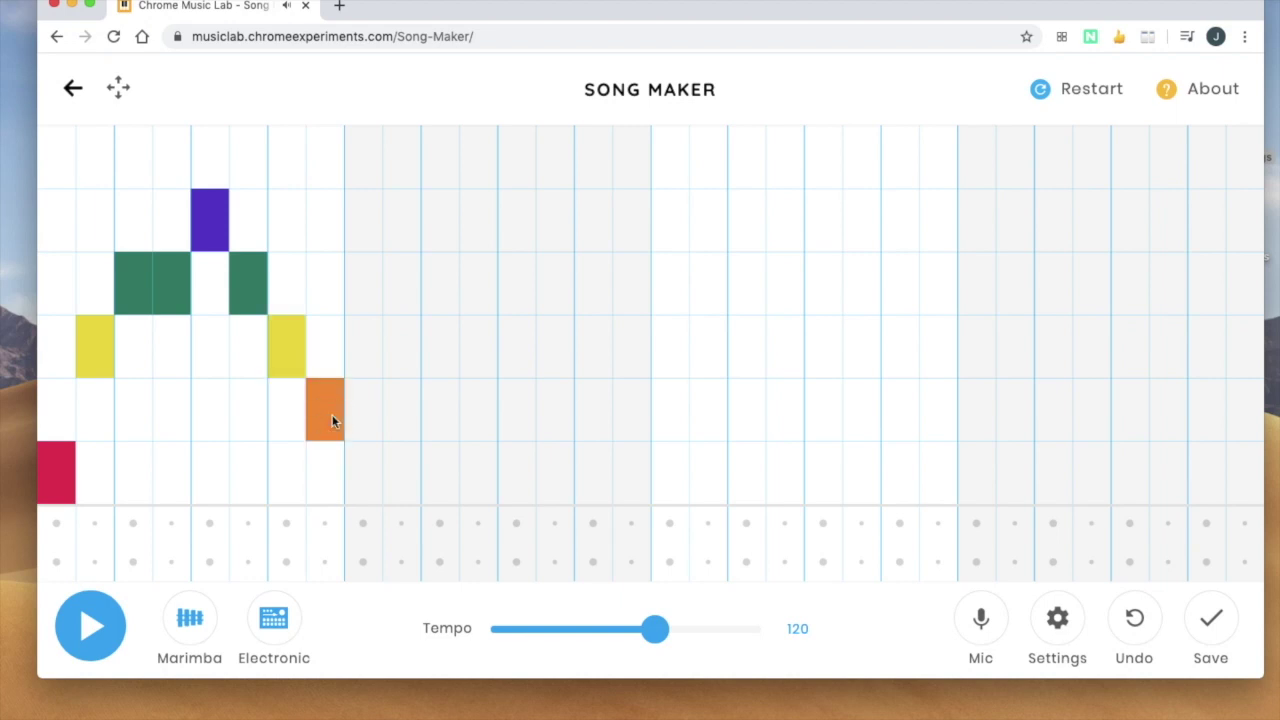
pyautogui.click(375, 484)
pyautogui.click(96, 626)
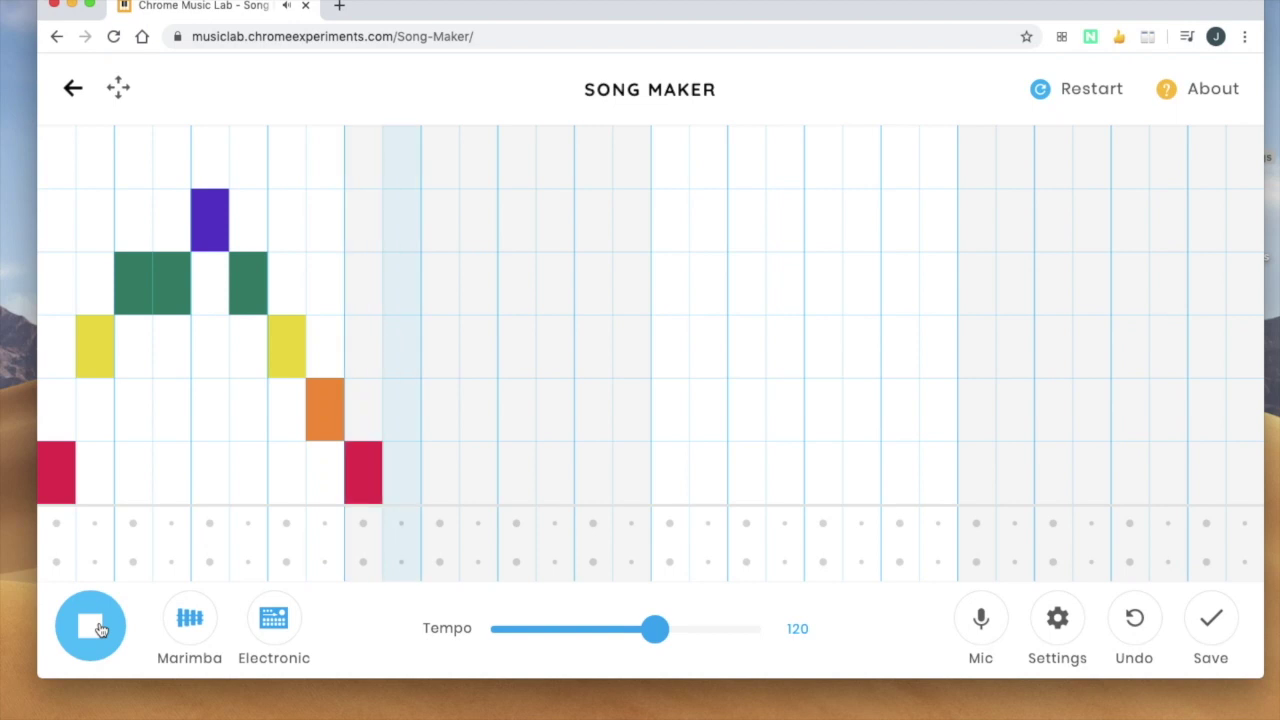
pyautogui.click(100, 628)
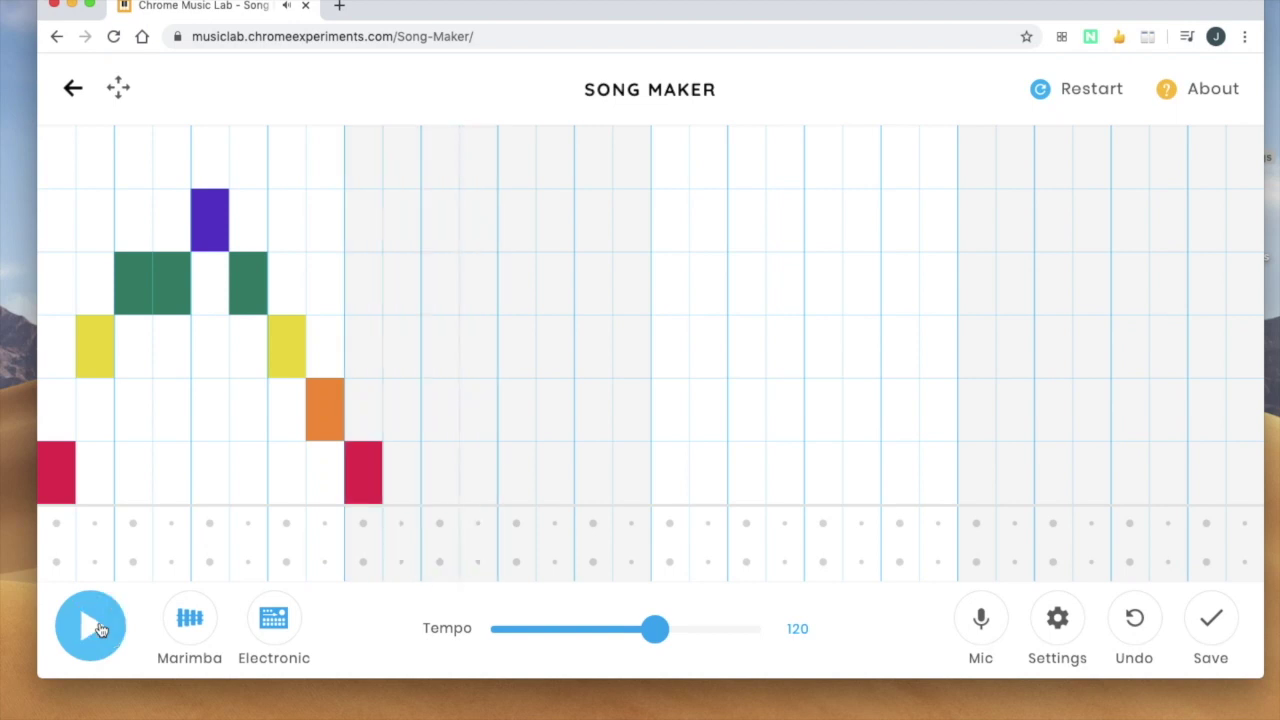
# Switch to Piano with Blocks percussion, slow the tempo to 91, and head back to the experiments page
pyautogui.click(200, 625)
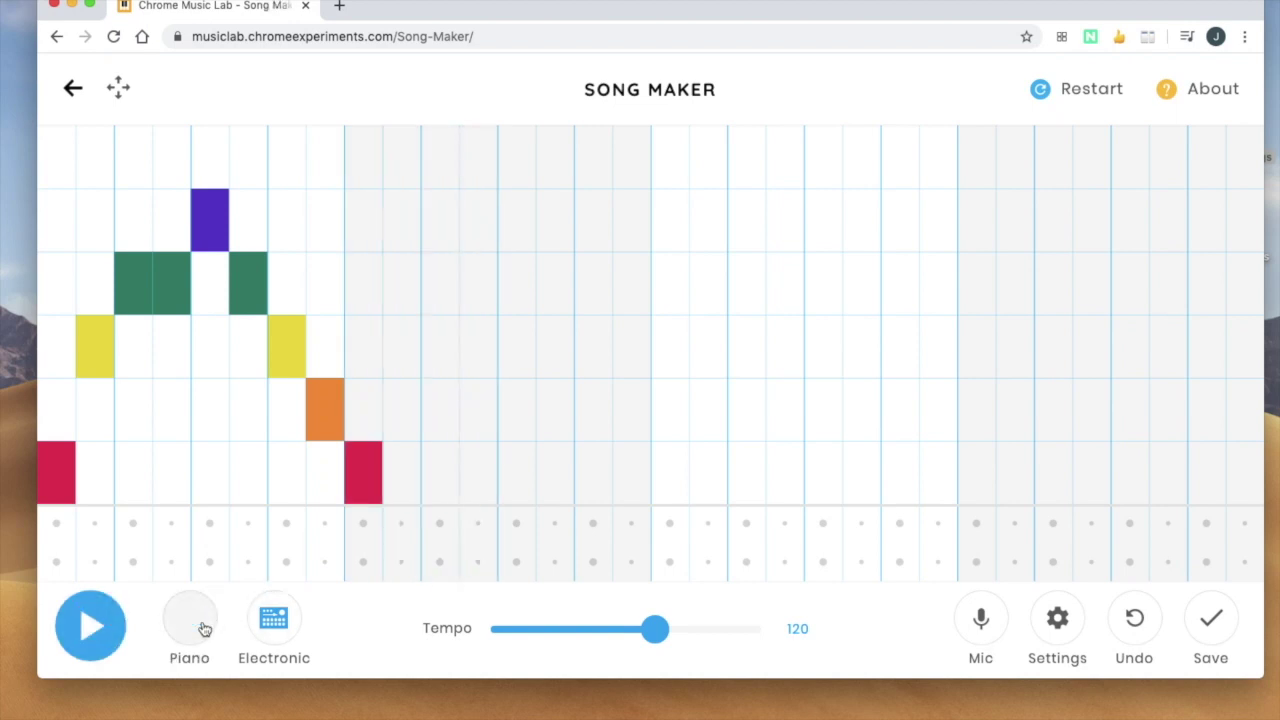
pyautogui.click(274, 634)
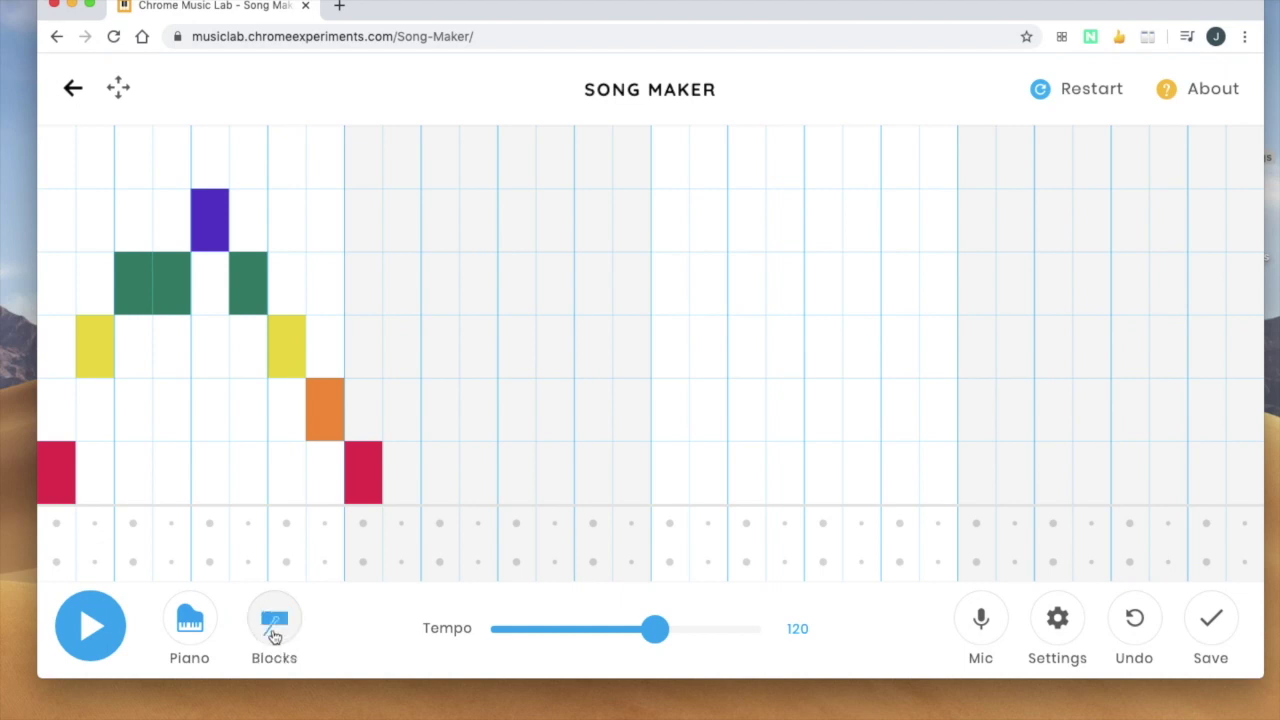
pyautogui.moveTo(658, 627); pyautogui.dragTo(618, 637)
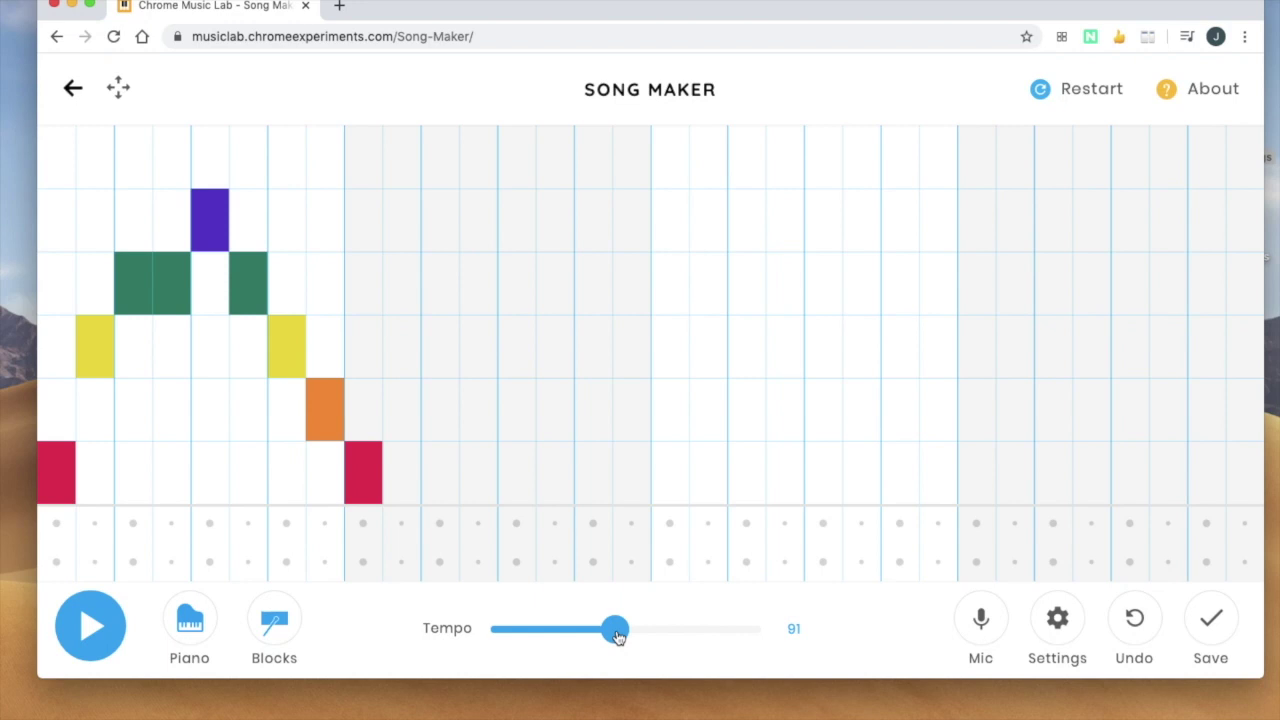
pyautogui.click(75, 89)
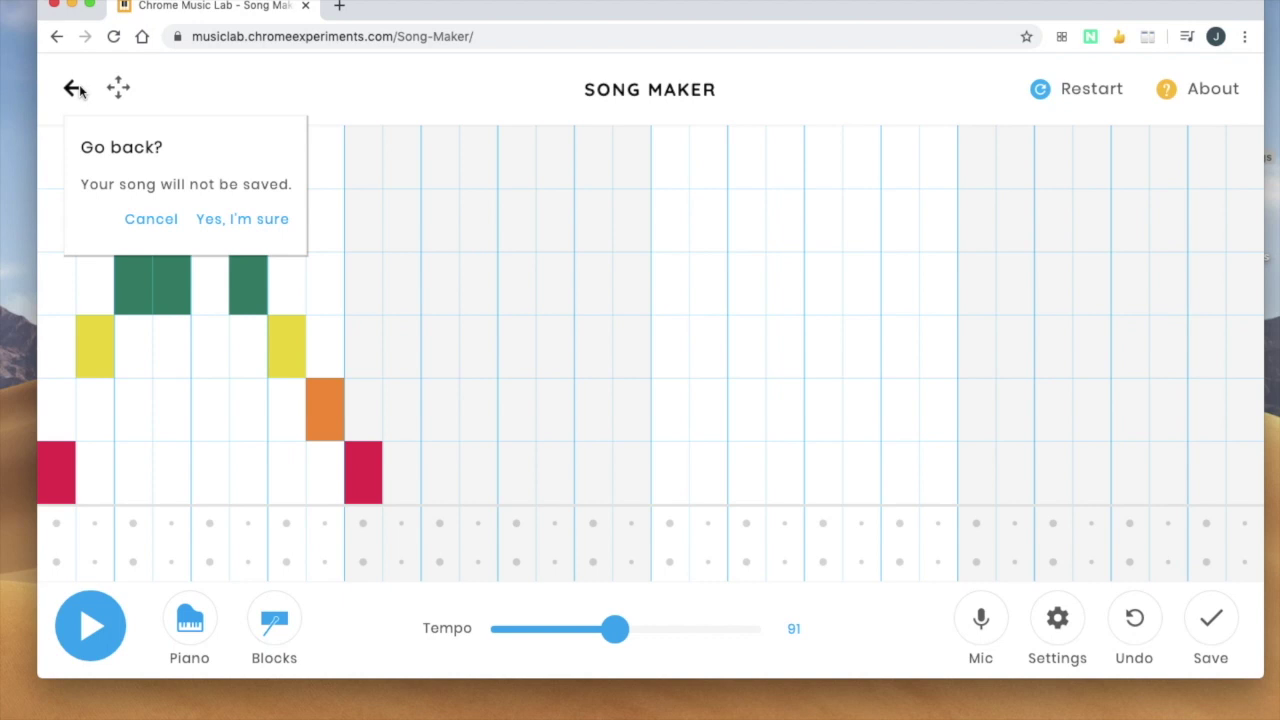
# Confirm 'Yes, I'm sure' to discard the unsaved melody and return to the experiments grid
pyautogui.click(240, 218)
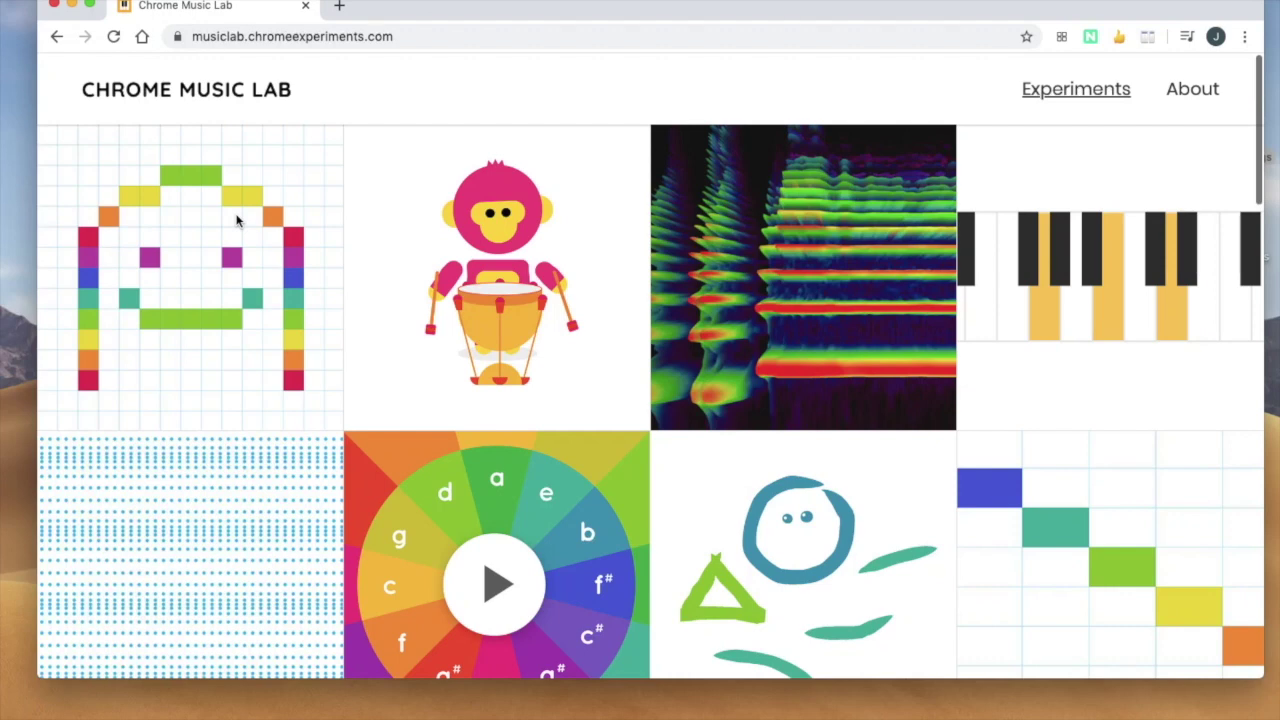
pyautogui.moveTo(414, 206)
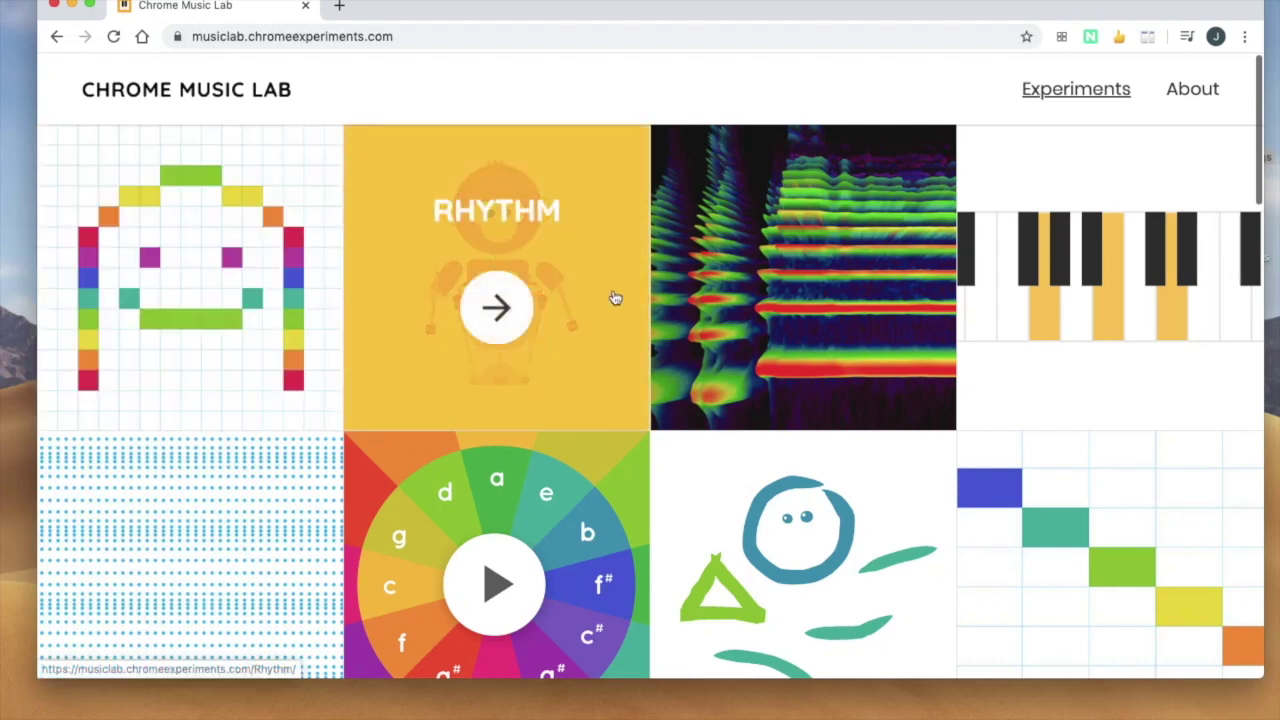
pyautogui.moveTo(834, 539)
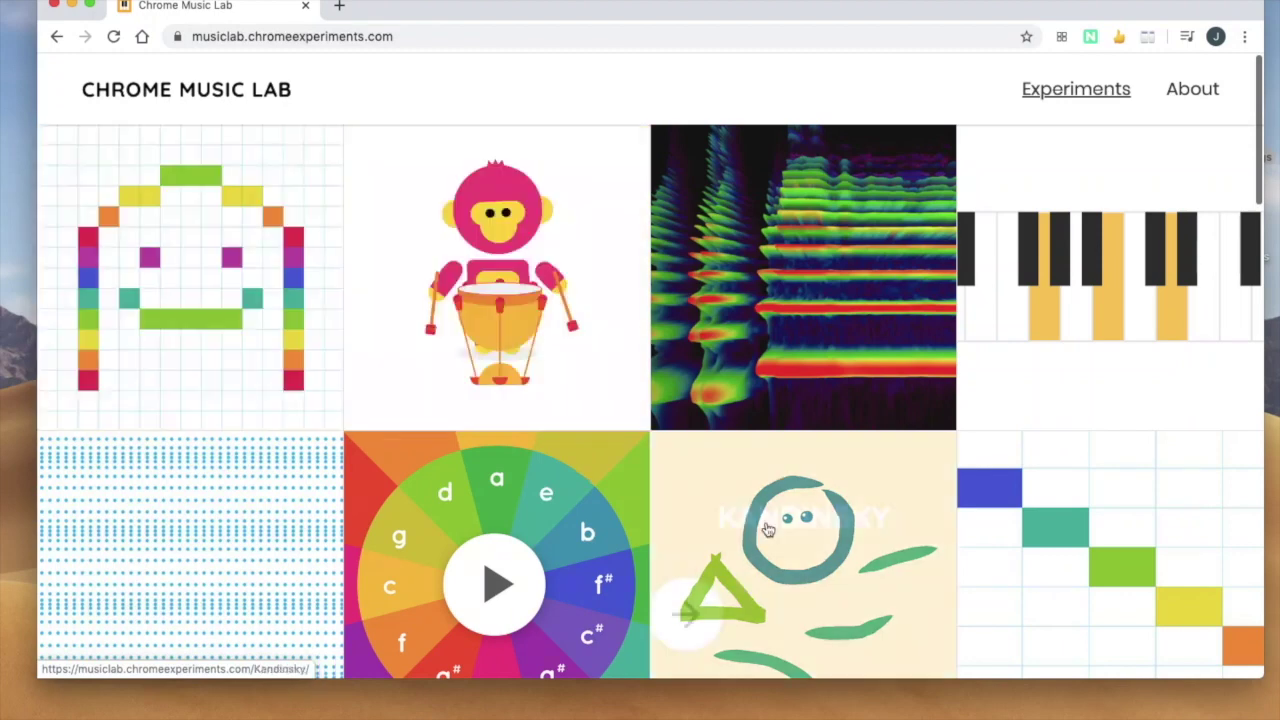